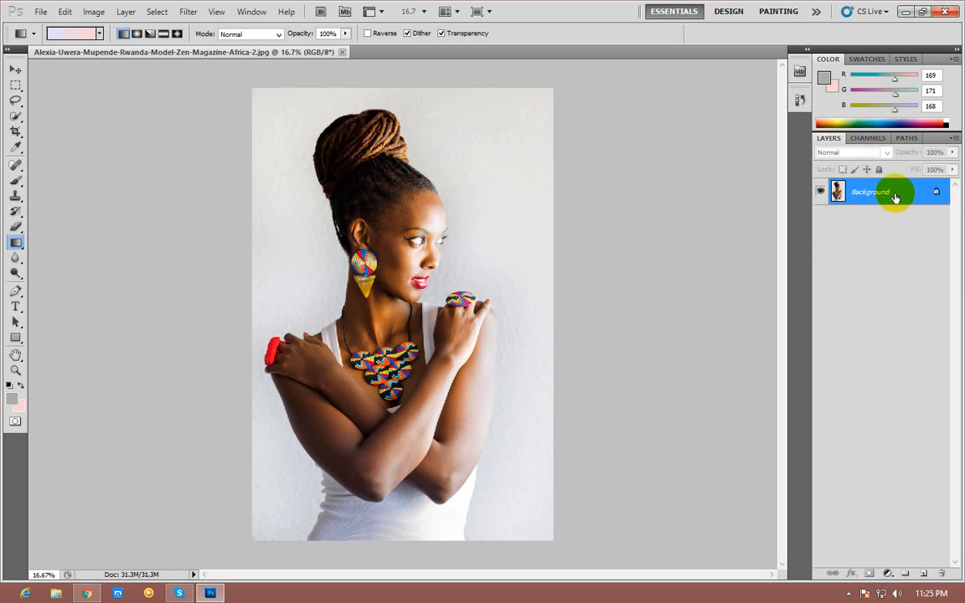
# - Convert the locked Background into a regular editable layer, keeping the default layer settings
pyautogui.doubleClick(937, 194)
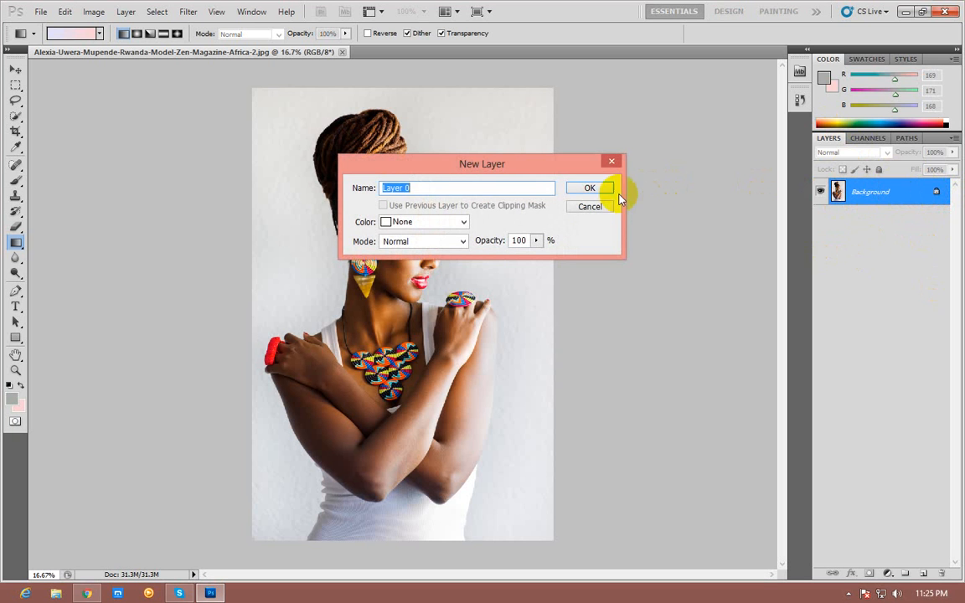
pyautogui.click(590, 207)
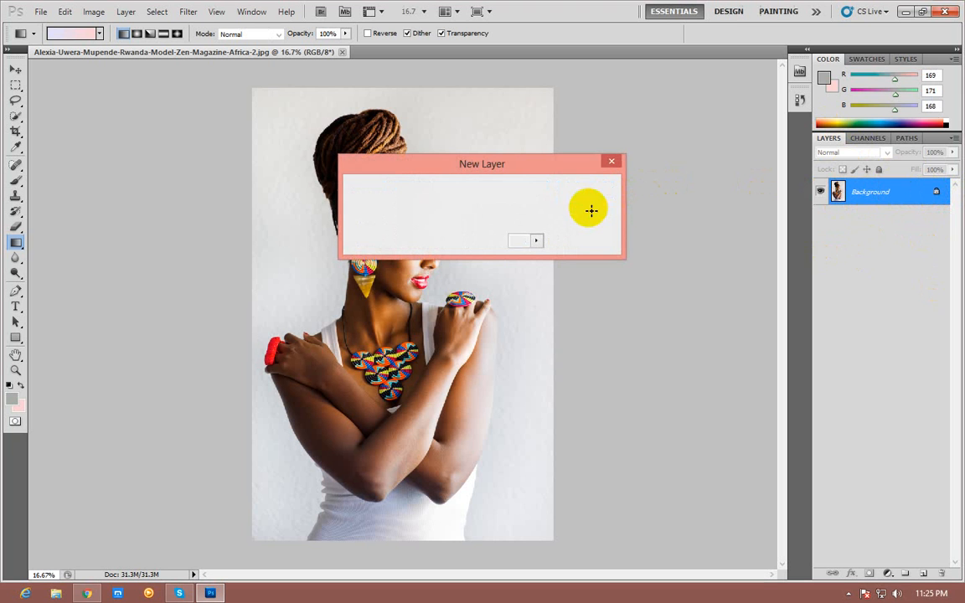
pyautogui.doubleClick(937, 194)
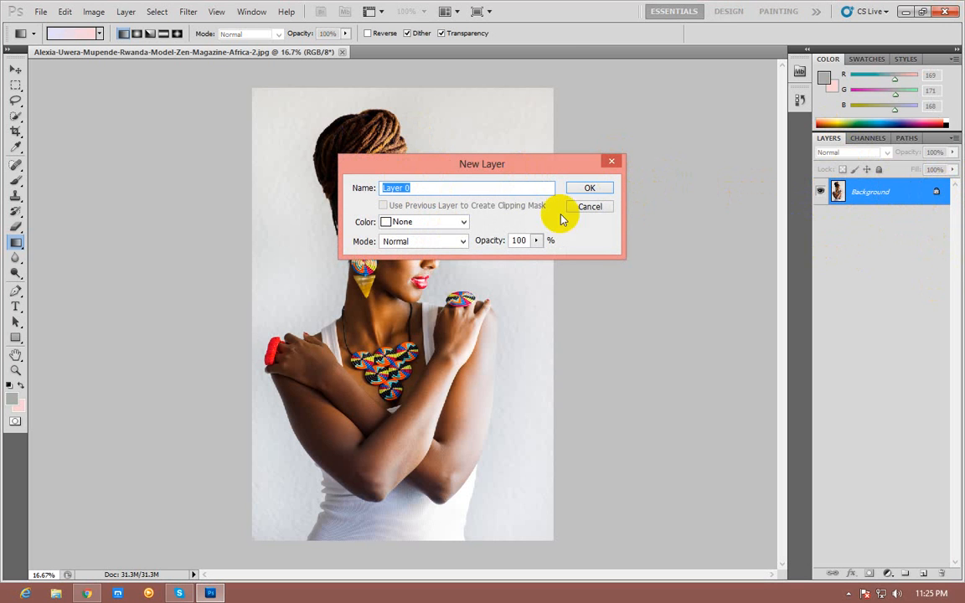
pyautogui.click(601, 192)
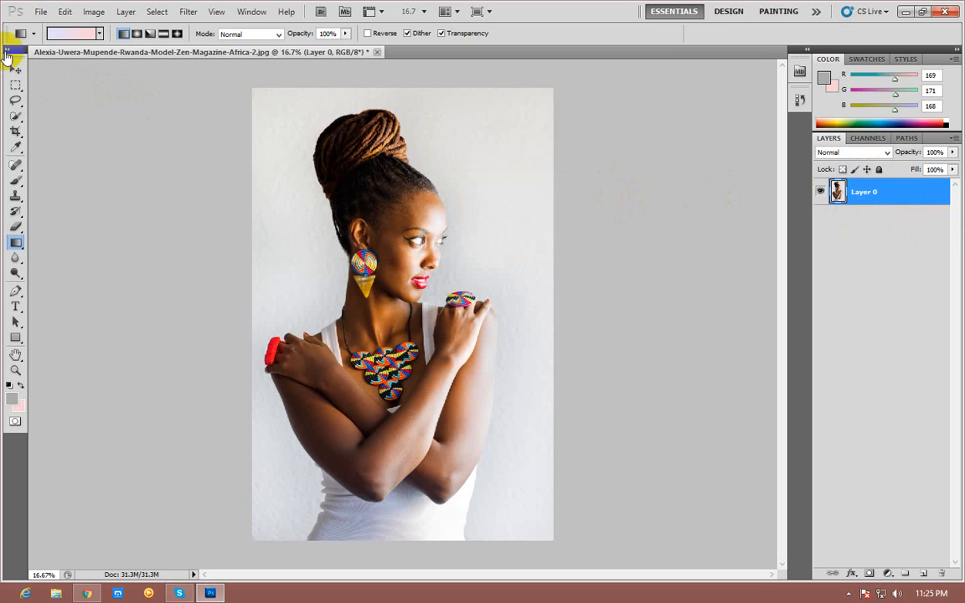
# - Select the light backdrop all around the woman with the Quick Selection tool
pyautogui.click(18, 116)
pyautogui.click(51, 116)
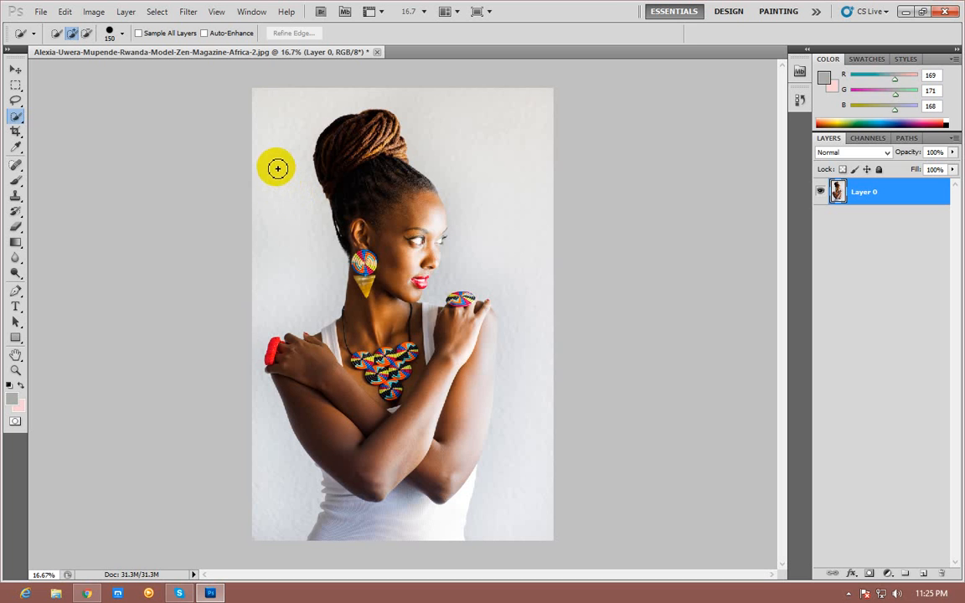
pyautogui.moveTo(275, 166)
pyautogui.mouseDown()
pyautogui.moveTo(274, 183)
pyautogui.moveTo(271, 112)
pyautogui.moveTo(293, 206)
pyautogui.moveTo(414, 88)
pyautogui.moveTo(392, 90)
pyautogui.moveTo(497, 113)
pyautogui.moveTo(473, 133)
pyautogui.moveTo(521, 164)
pyautogui.moveTo(515, 113)
pyautogui.moveTo(525, 106)
pyautogui.moveTo(509, 98)
pyautogui.moveTo(493, 185)
pyautogui.moveTo(508, 224)
pyautogui.moveTo(540, 214)
pyautogui.moveTo(467, 268)
pyautogui.moveTo(536, 244)
pyautogui.moveTo(517, 362)
pyautogui.moveTo(525, 353)
pyautogui.moveTo(530, 430)
pyautogui.moveTo(509, 478)
pyautogui.moveTo(422, 301)
pyautogui.moveTo(423, 370)
pyautogui.mouseUp()
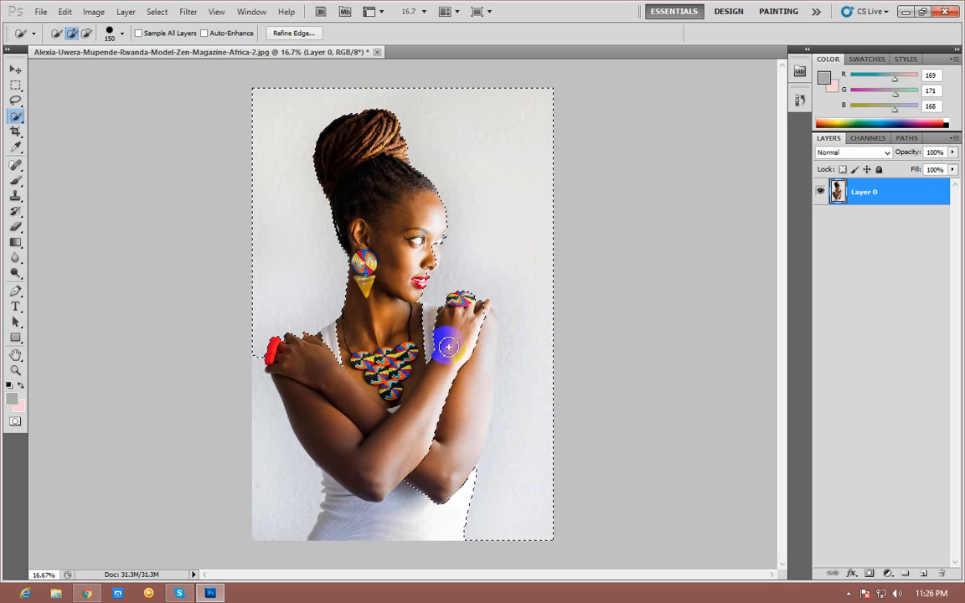
pyautogui.moveTo(273, 413); pyautogui.dragTo(275, 469)
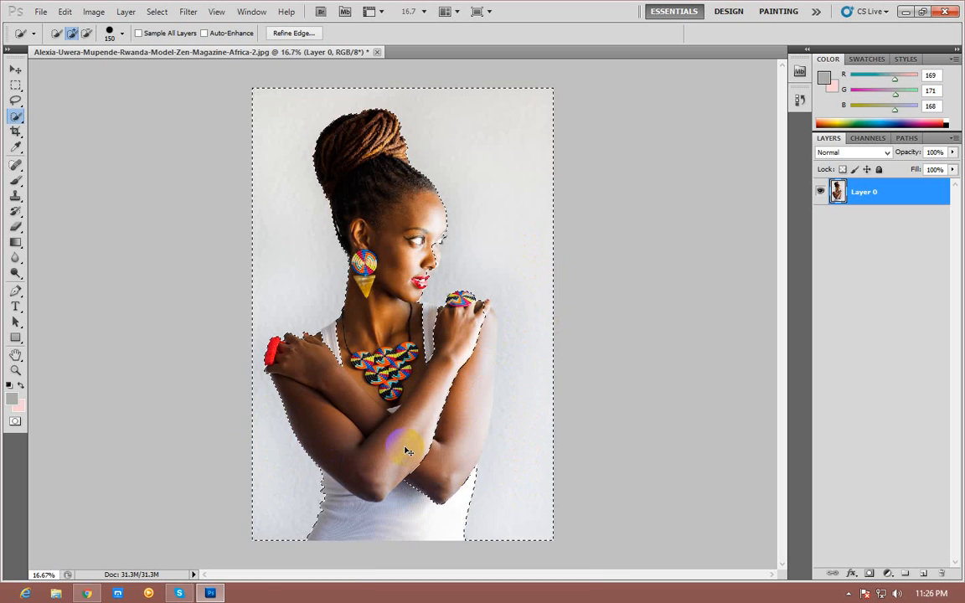
# - Subtract the woman's bright upper arm and elbow, below the hand with the round ring, from the backdrop selection
pyautogui.hotkey('ctrl', '+')
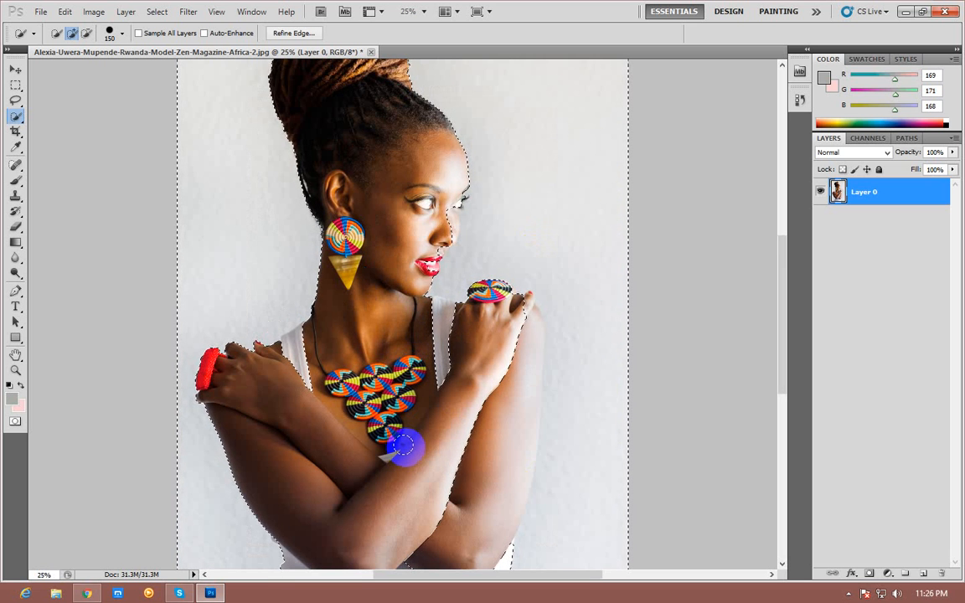
pyautogui.scroll(-2, 444, 422)
pyautogui.moveTo(464, 412)
pyautogui.mouseDown()
pyautogui.moveTo(459, 400)
pyautogui.moveTo(442, 435)
pyautogui.moveTo(467, 454)
pyautogui.moveTo(483, 437)
pyautogui.moveTo(463, 441)
pyautogui.mouseUp()
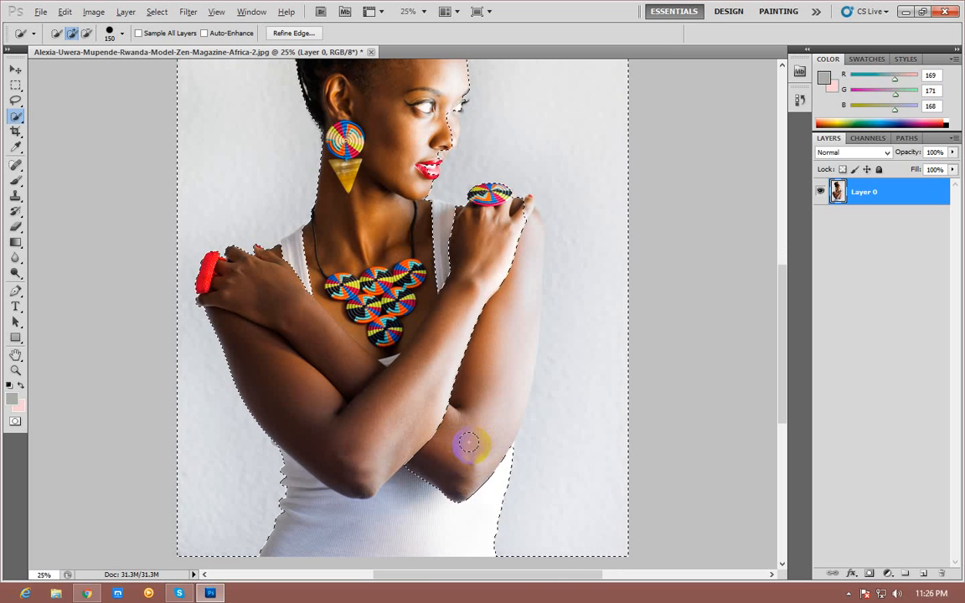
pyautogui.press('alt')
pyautogui.moveTo(467, 444)
pyautogui.mouseDown()
pyautogui.moveTo(402, 458)
pyautogui.moveTo(499, 487)
pyautogui.moveTo(451, 480)
pyautogui.moveTo(451, 442)
pyautogui.moveTo(457, 452)
pyautogui.moveTo(441, 480)
pyautogui.moveTo(432, 476)
pyautogui.moveTo(463, 485)
pyautogui.moveTo(495, 398)
pyautogui.moveTo(484, 460)
pyautogui.moveTo(508, 297)
pyautogui.moveTo(510, 336)
pyautogui.moveTo(502, 363)
pyautogui.moveTo(513, 247)
pyautogui.moveTo(495, 339)
pyautogui.mouseUp()
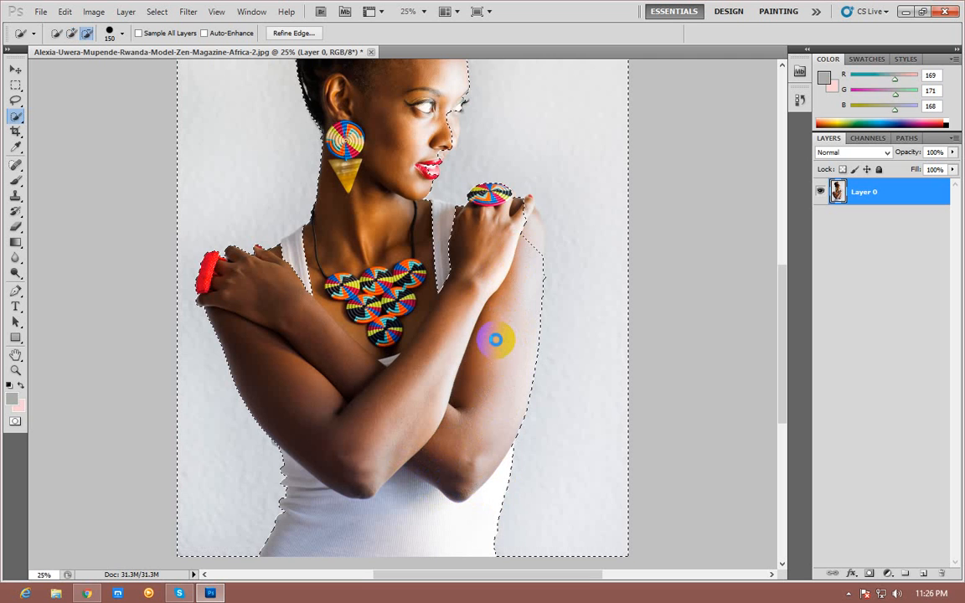
# - Subtract both white tank-top straps beside the necklace from the backdrop selection
pyautogui.scroll(2, 498, 343)
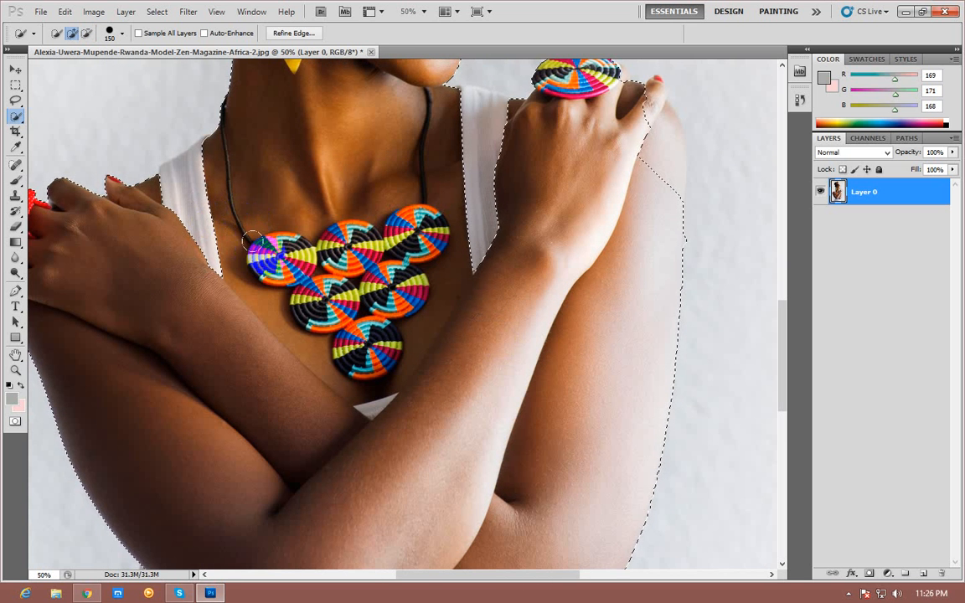
pyautogui.moveTo(377, 269); pyautogui.dragTo(536, 305)
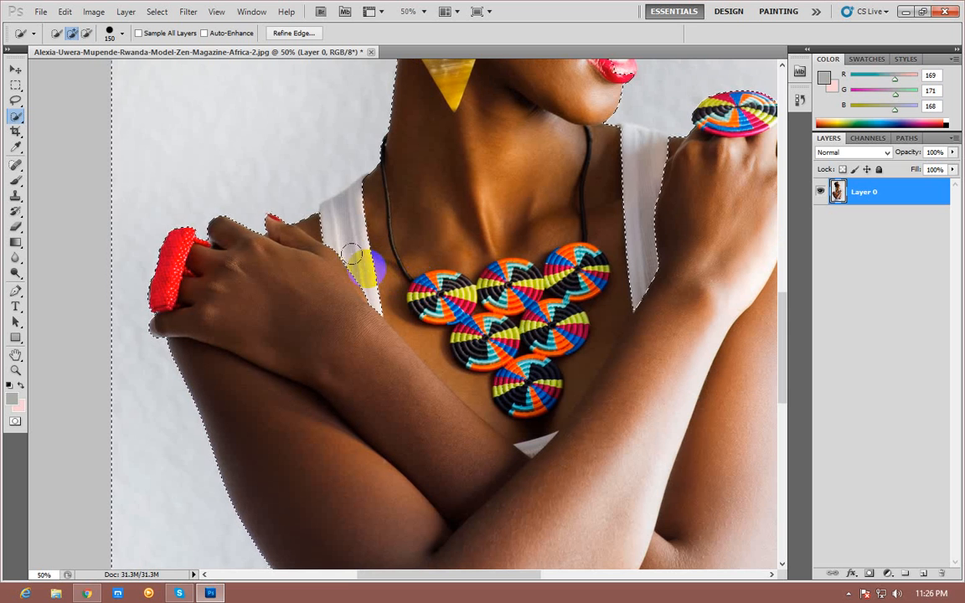
pyautogui.moveTo(340, 240)
pyautogui.mouseDown()
pyautogui.moveTo(322, 218)
pyautogui.moveTo(373, 293)
pyautogui.moveTo(387, 298)
pyautogui.mouseUp()
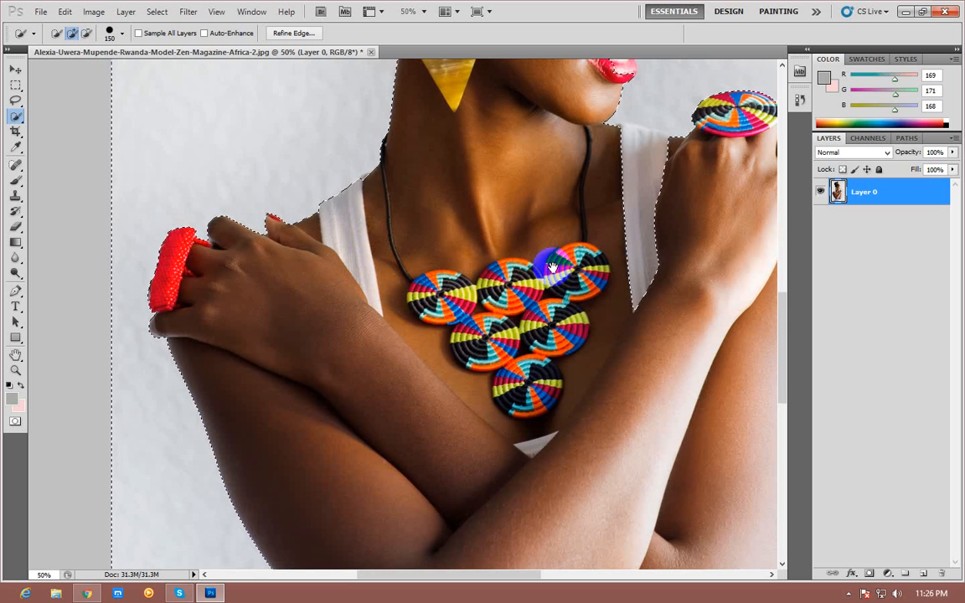
pyautogui.moveTo(505, 294); pyautogui.dragTo(212, 355)
pyautogui.moveTo(309, 326)
pyautogui.mouseDown()
pyautogui.moveTo(306, 371)
pyautogui.moveTo(335, 368)
pyautogui.moveTo(360, 385)
pyautogui.moveTo(365, 336)
pyautogui.moveTo(340, 263)
pyautogui.mouseUp()
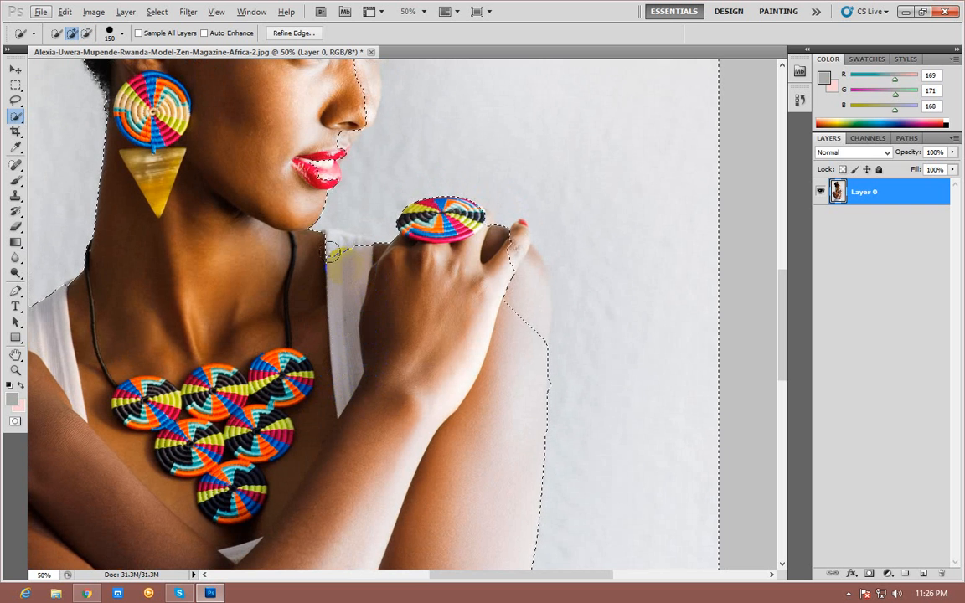
# - Reduce the selection brush size to 70 and subtract the shoulder and the fingers beside the round ring from the selection
pyautogui.press('[')
pyautogui.press('[')
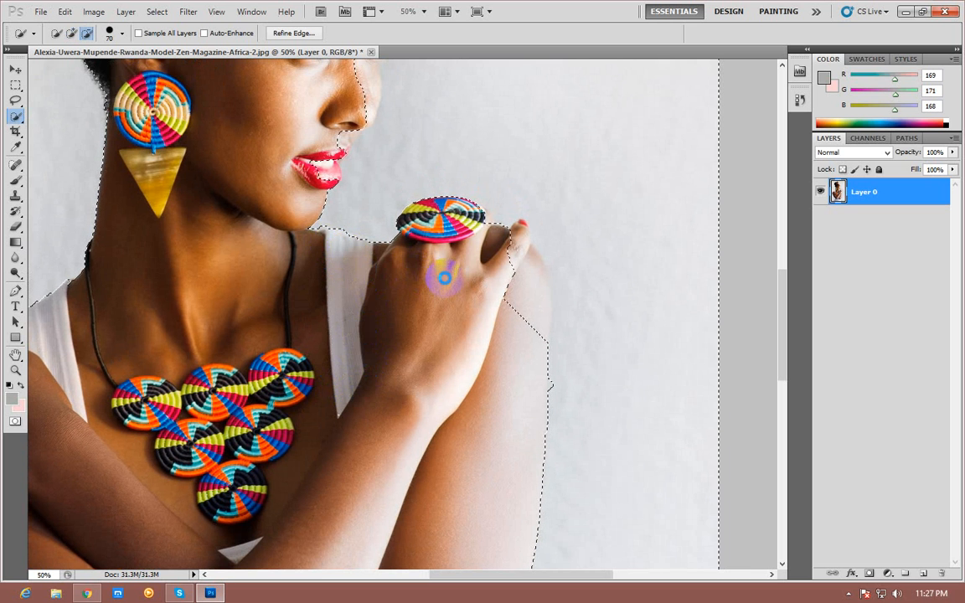
pyautogui.keyDown('alt'); pyautogui.click(519, 262); pyautogui.keyUp('alt')
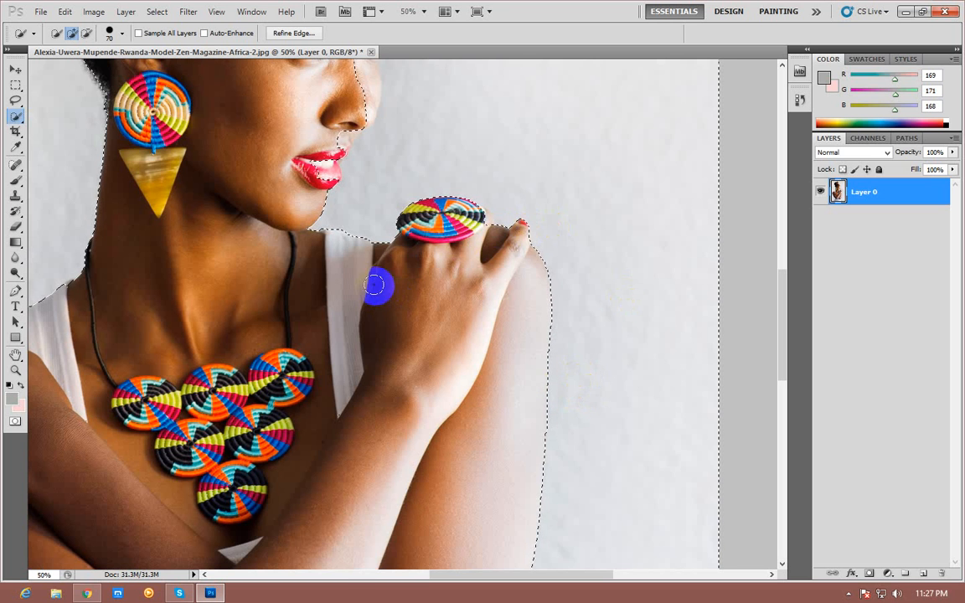
pyautogui.press('alt')
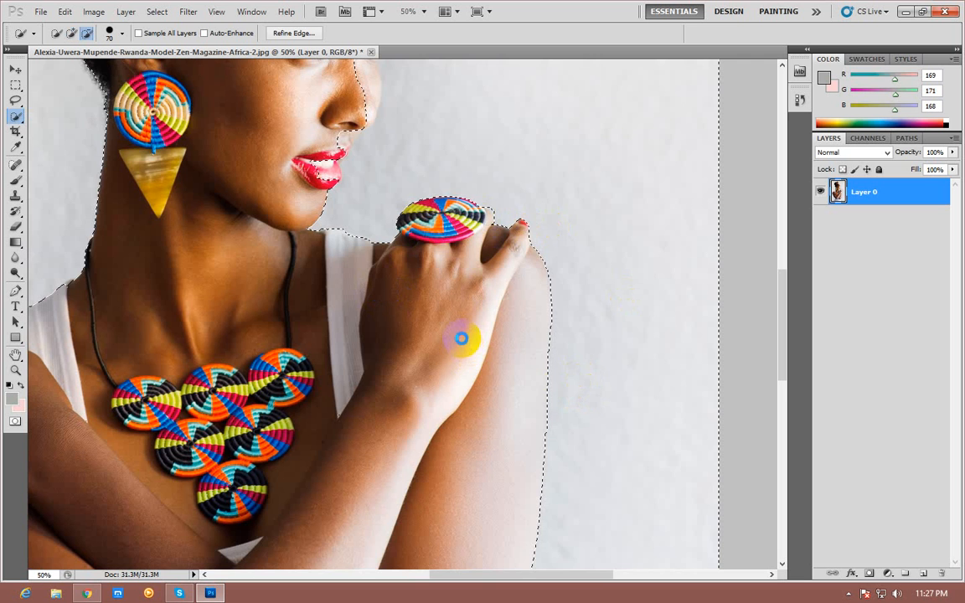
# - Subtract the lips, nose and far cheek from the selection so its edge follows the woman's face profile
pyautogui.press('space')
pyautogui.moveTo(368, 144); pyautogui.dragTo(489, 332)
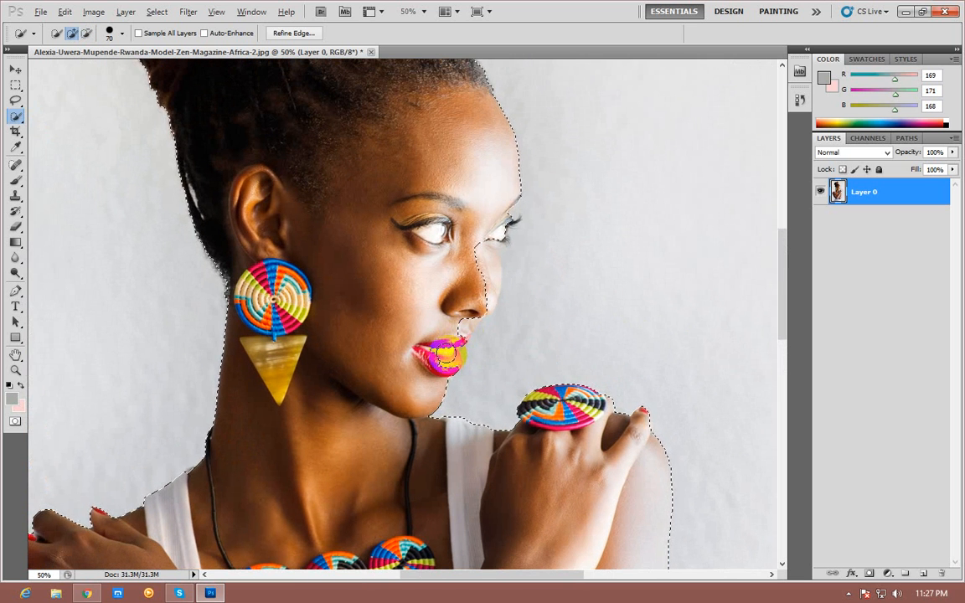
pyautogui.press('alt')
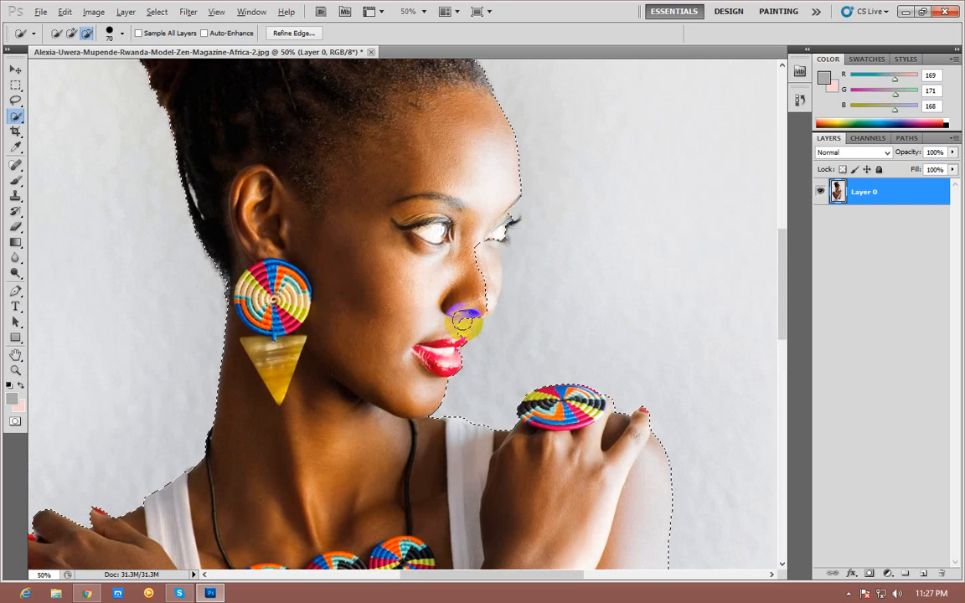
pyautogui.click(483, 259)
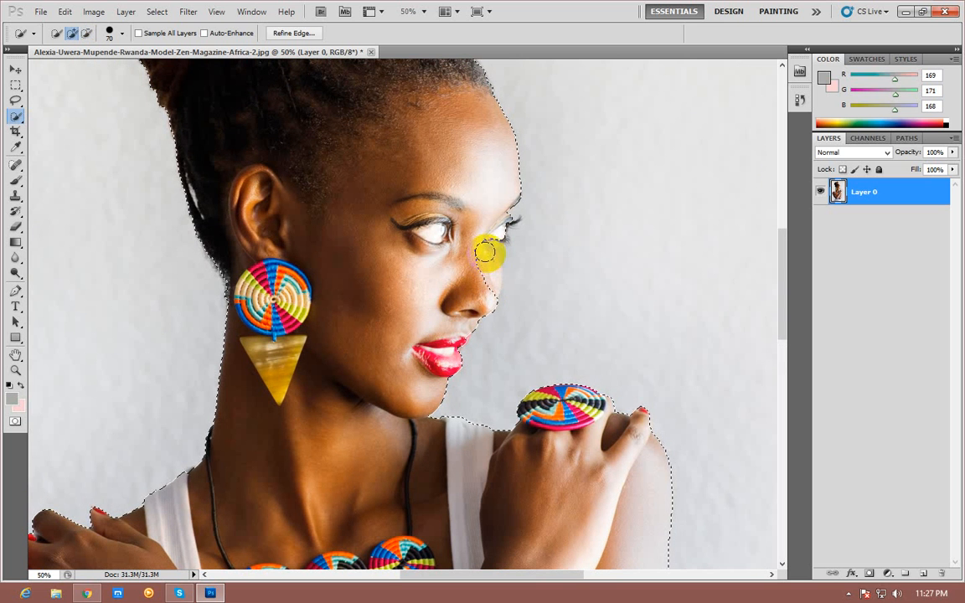
pyautogui.keyDown('alt'); pyautogui.click(487, 252); pyautogui.keyUp('alt')
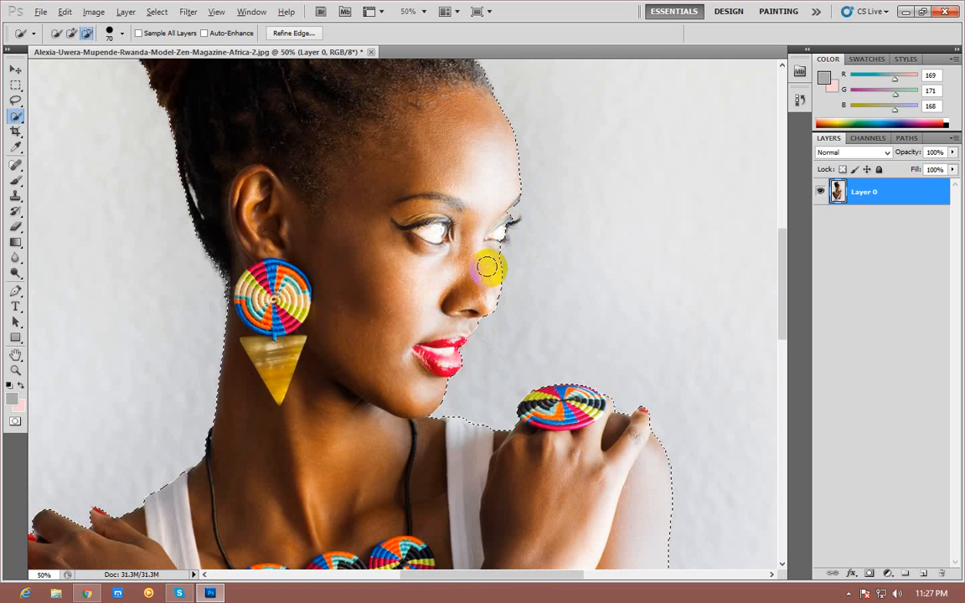
pyautogui.keyDown('alt'); pyautogui.click(527, 231); pyautogui.keyUp('alt')
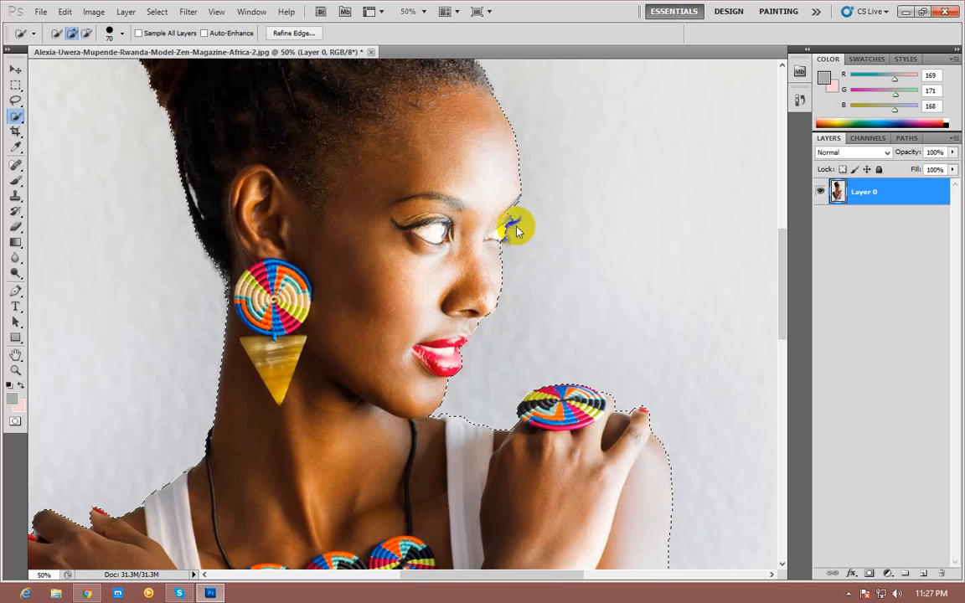
pyautogui.moveTo(515, 232); pyautogui.dragTo(527, 222)
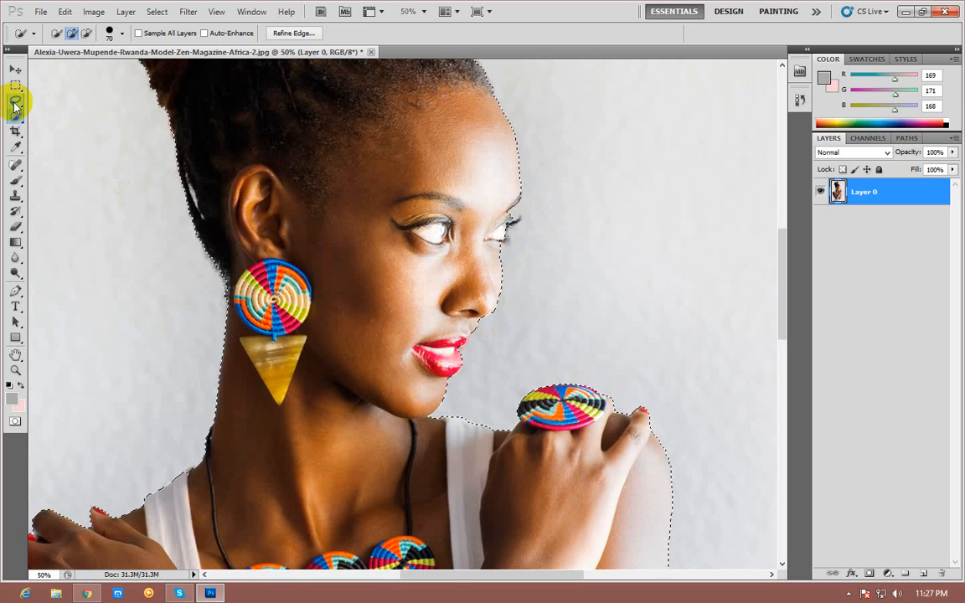
# - Subtract the far eye's protruding eyelashes from the backdrop selection with the Lasso tool
pyautogui.moveTo(17, 103); pyautogui.dragTo(68, 101)
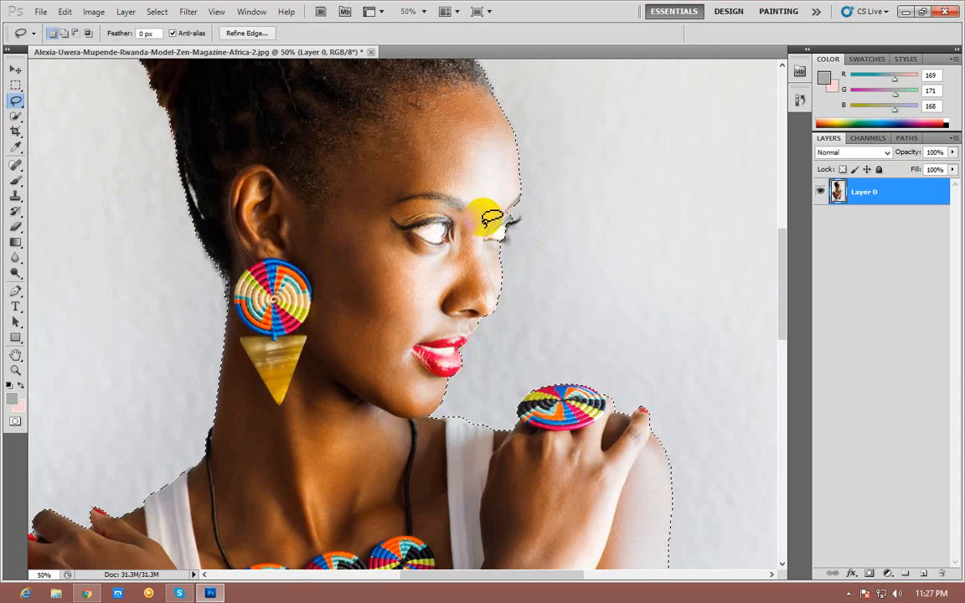
pyautogui.press('alt')
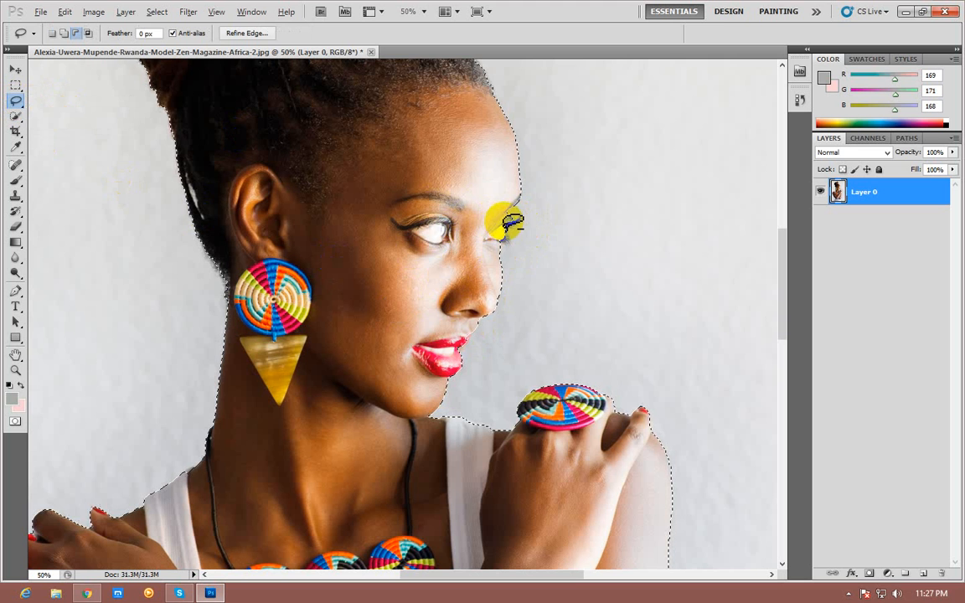
pyautogui.moveTo(507, 222)
pyautogui.mouseDown()
pyautogui.moveTo(495, 228)
pyautogui.moveTo(514, 216)
pyautogui.moveTo(516, 237)
pyautogui.moveTo(521, 223)
pyautogui.mouseUp()
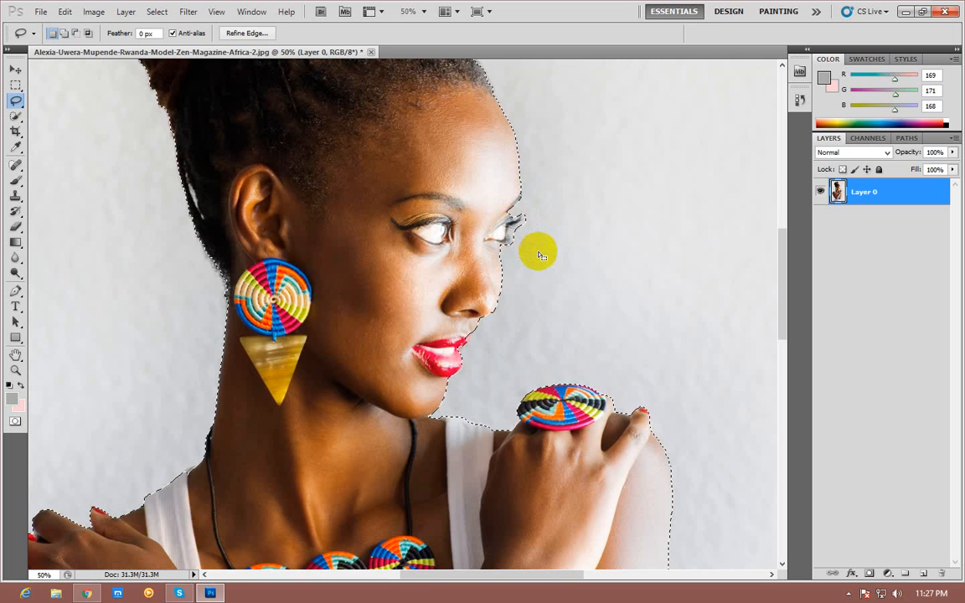
# - Refine the selection around the far eyelashes with the Lasso, adding back the backdrop gaps between and below the lashes
pyautogui.hotkey('ctrl', '+')
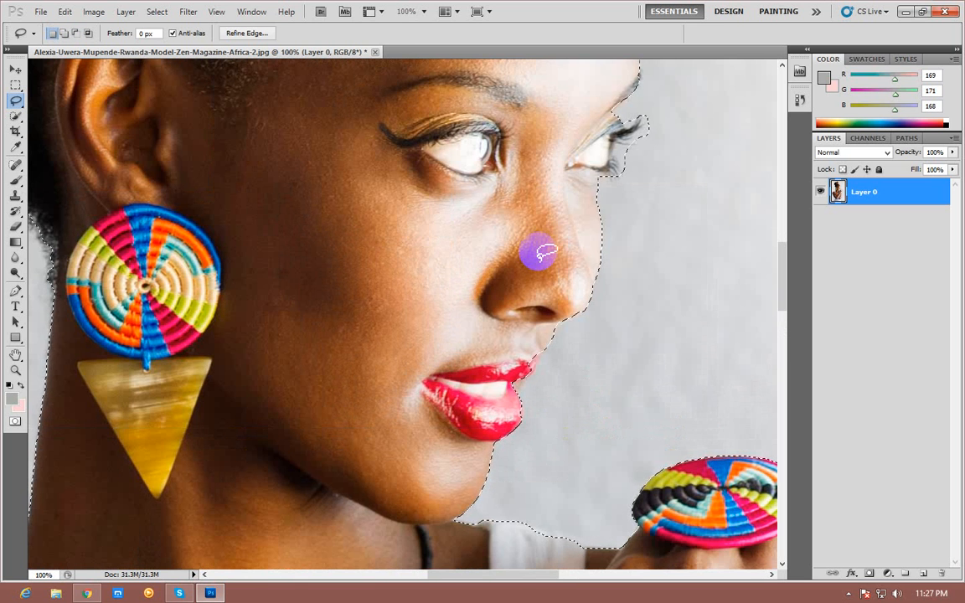
pyautogui.moveTo(644, 129); pyautogui.dragTo(633, 149)
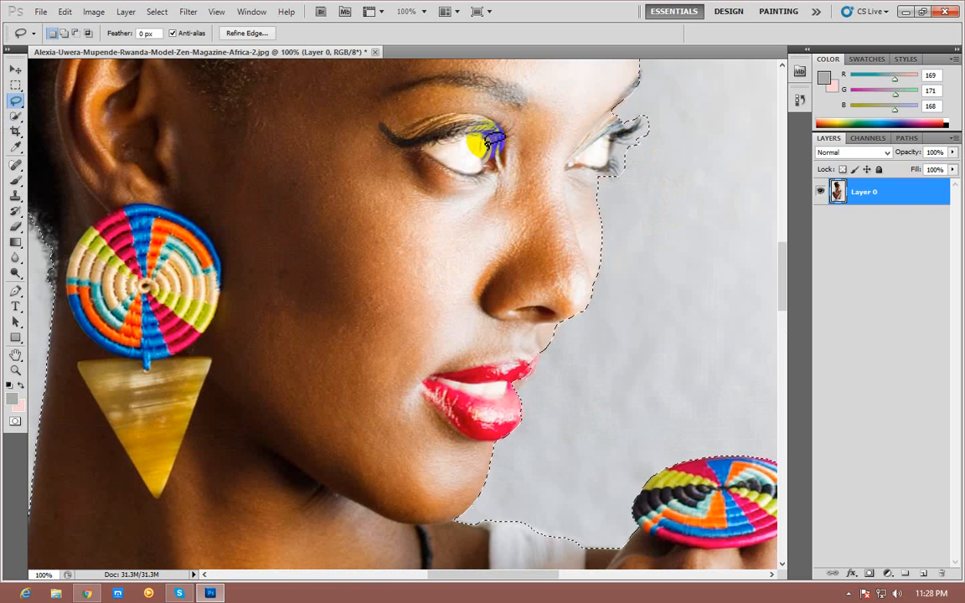
pyautogui.moveTo(617, 148); pyautogui.dragTo(619, 147)
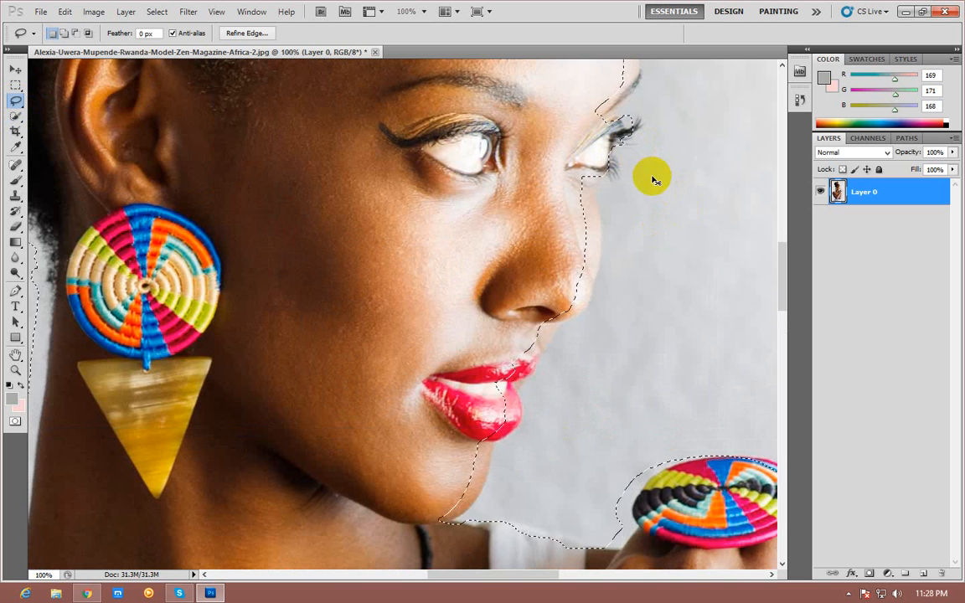
pyautogui.hotkey('ctrl', 'z')
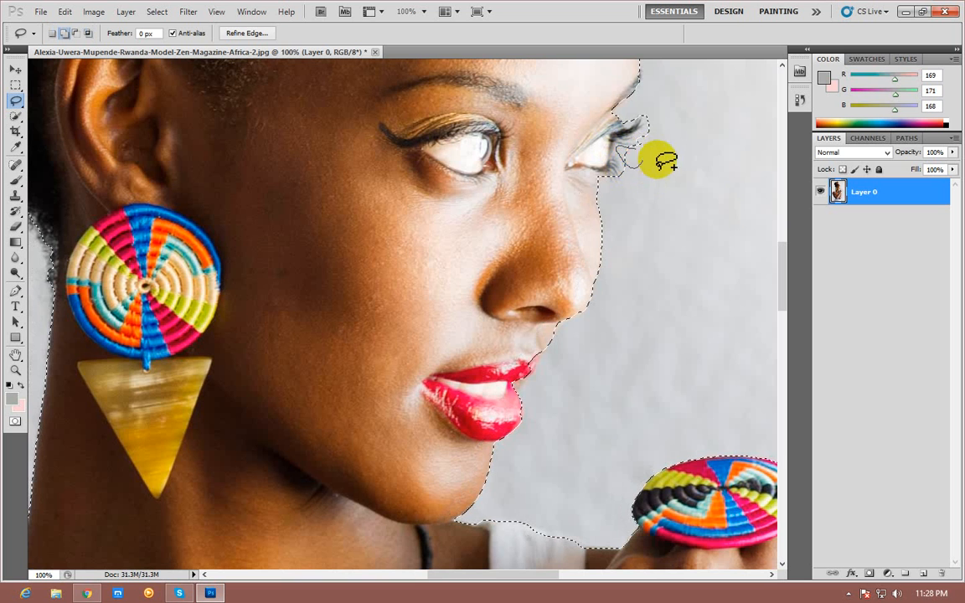
pyautogui.moveTo(662, 164); pyautogui.dragTo(660, 167)
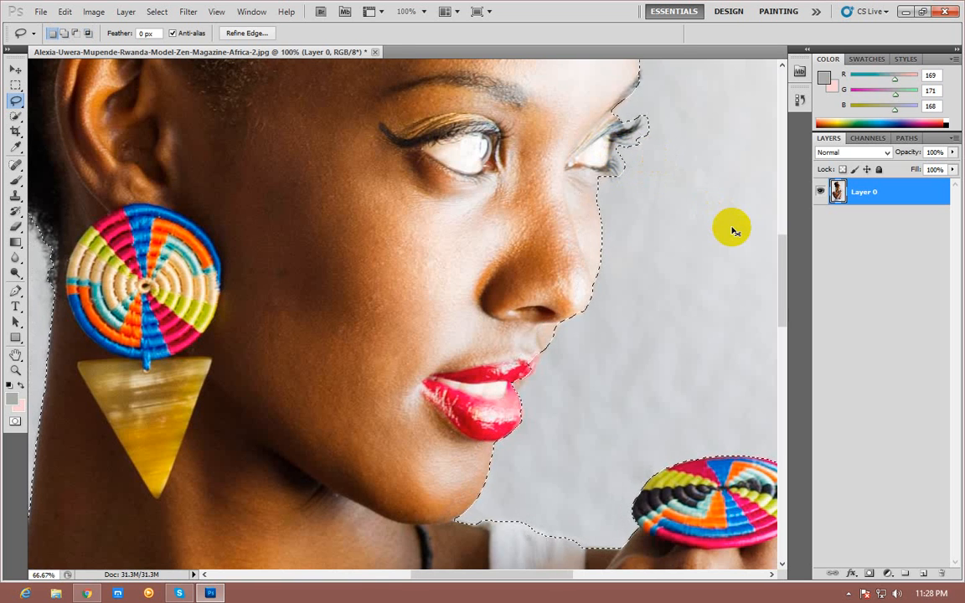
# - Invert the selection so that it covers the woman instead of the backdrop, and activate the Move tool
pyautogui.hotkey('ctrl', '-')
pyautogui.hotkey('ctrl', '-')
pyautogui.hotkey('ctrl', '-')
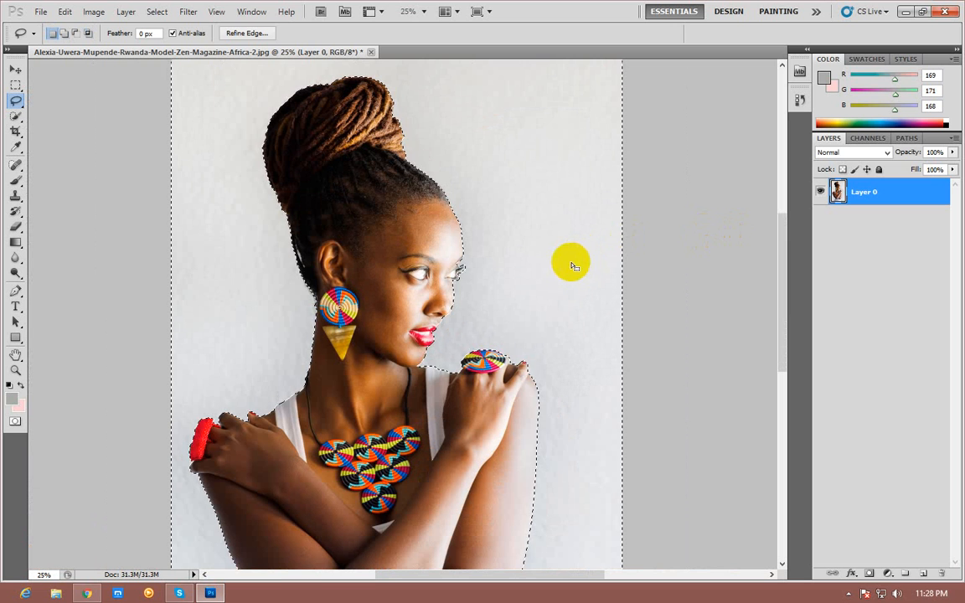
pyautogui.rightClick(528, 197)
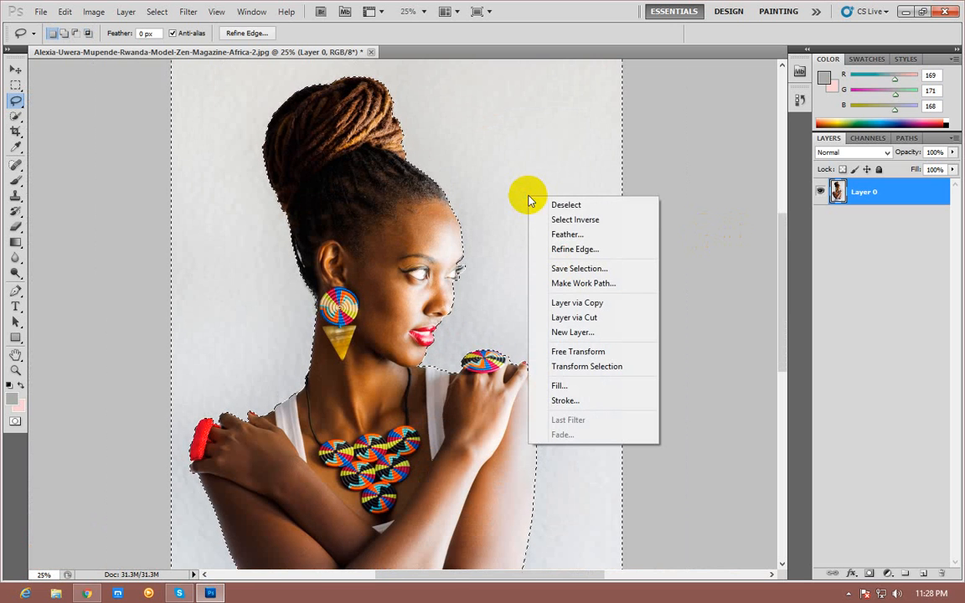
pyautogui.click(577, 218)
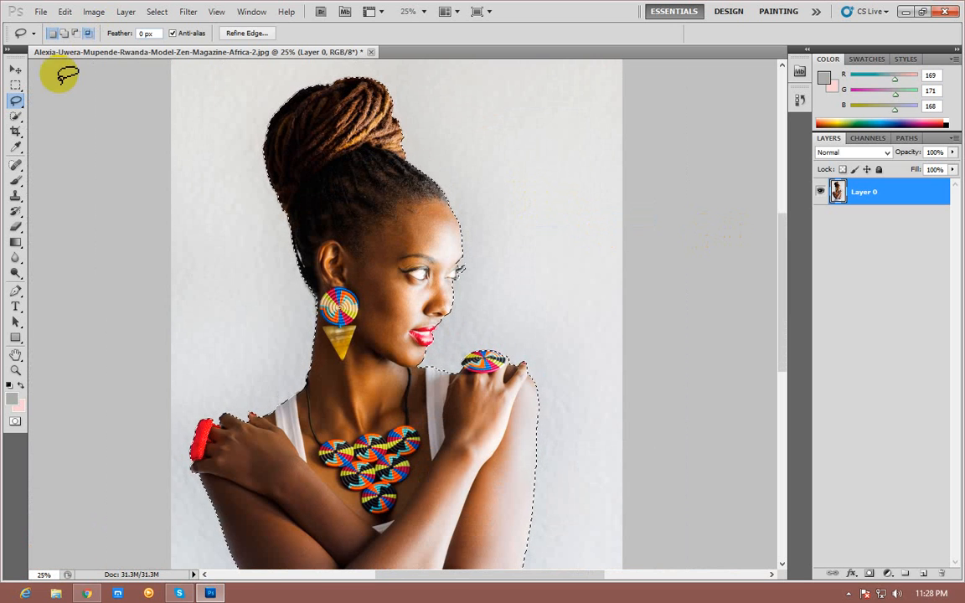
pyautogui.click(16, 69)
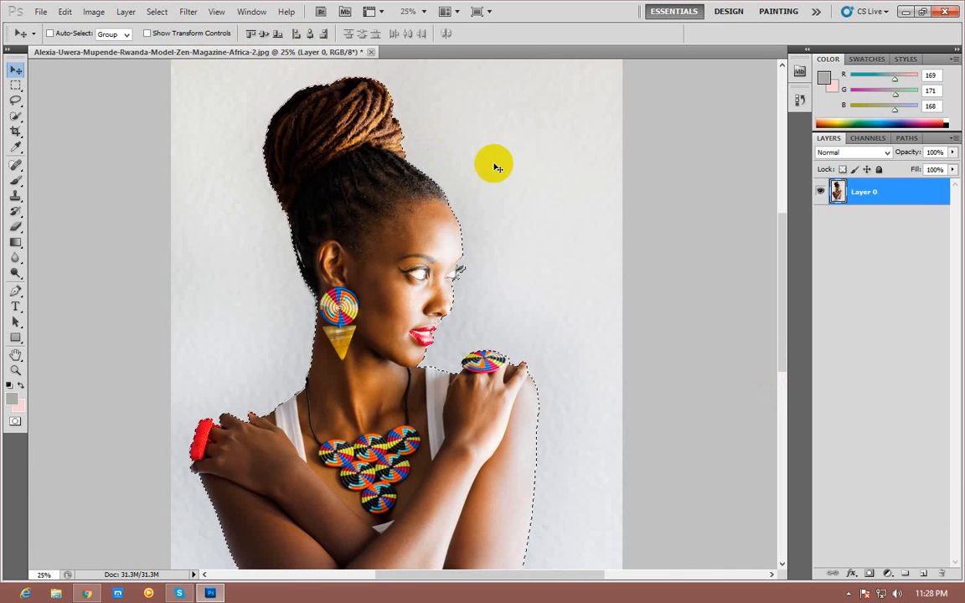
# - Open Refine Edge for the woman's selection with the Quick Selection tool active, and set the view mode to Marching Ants
pyautogui.click(897, 201)
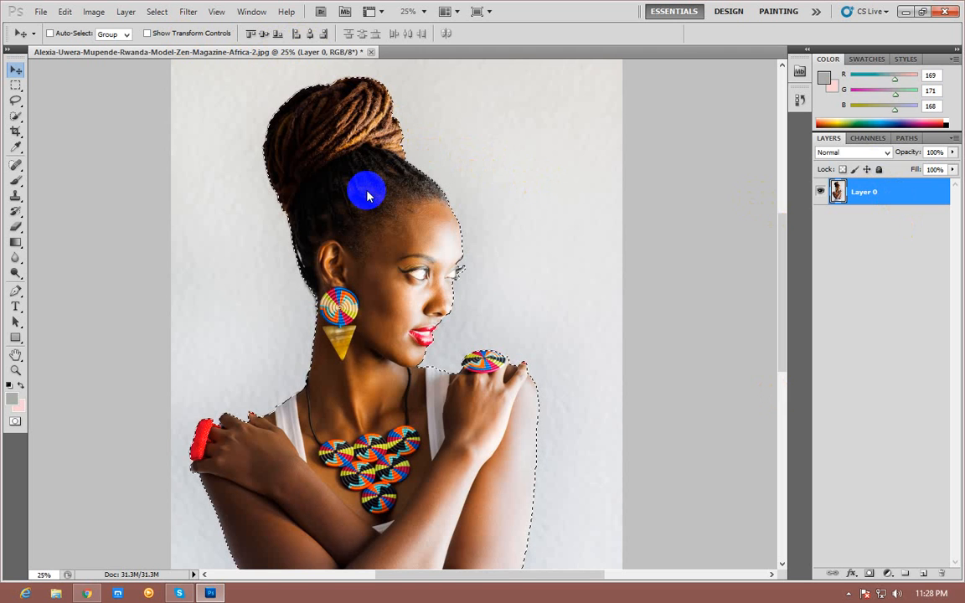
pyautogui.click(18, 118)
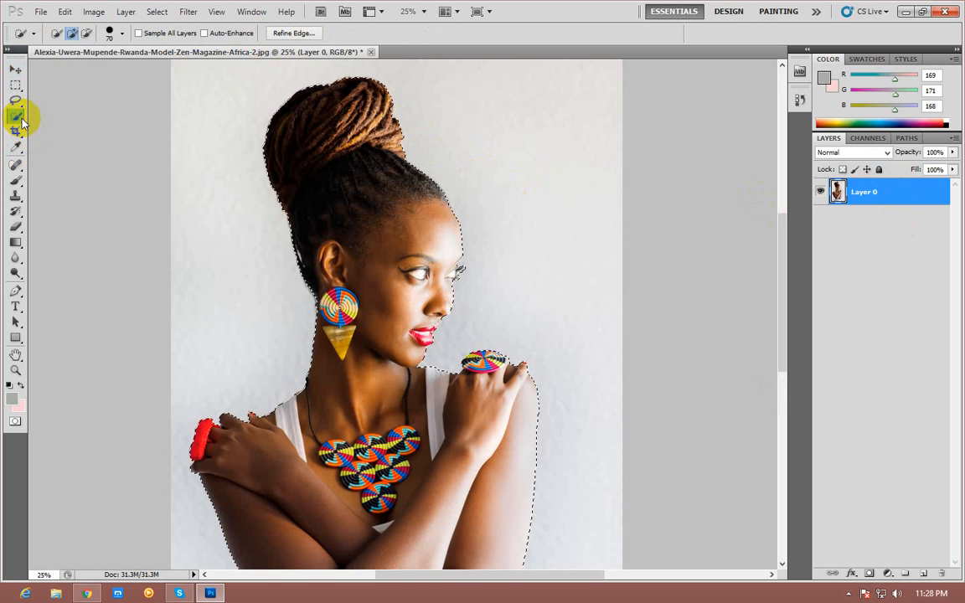
pyautogui.moveTo(17, 117); pyautogui.dragTo(74, 118)
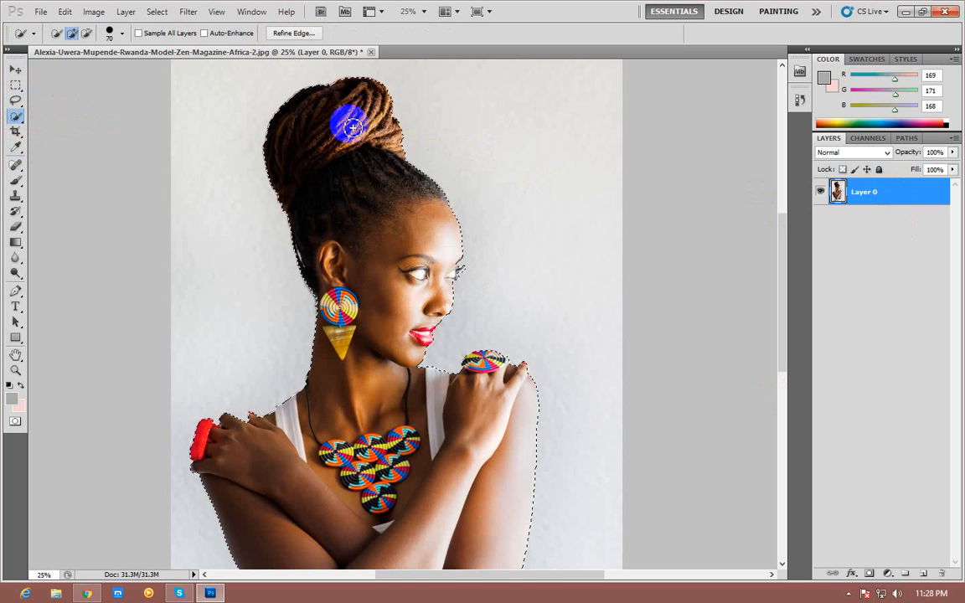
pyautogui.click(287, 35)
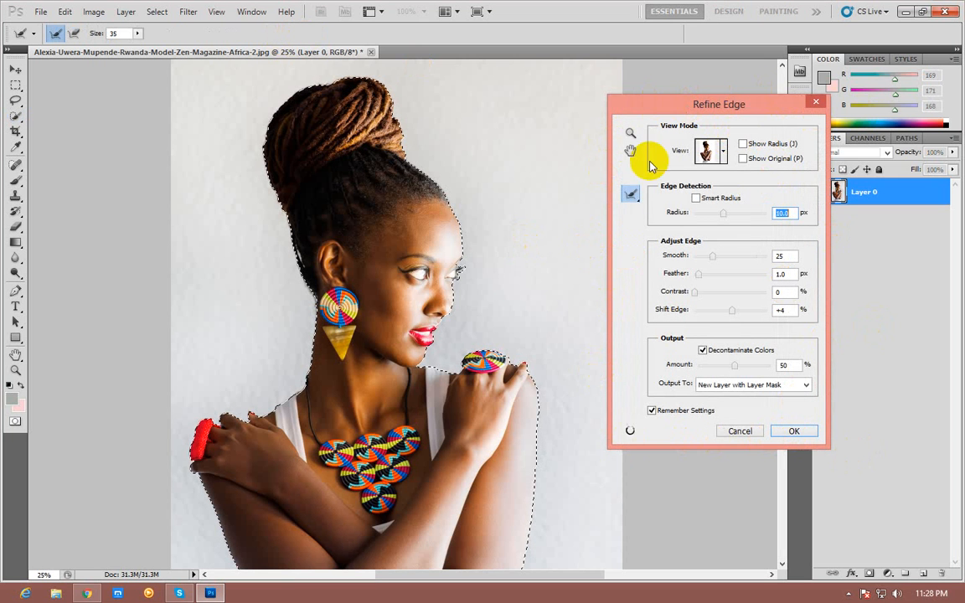
pyautogui.click(725, 153)
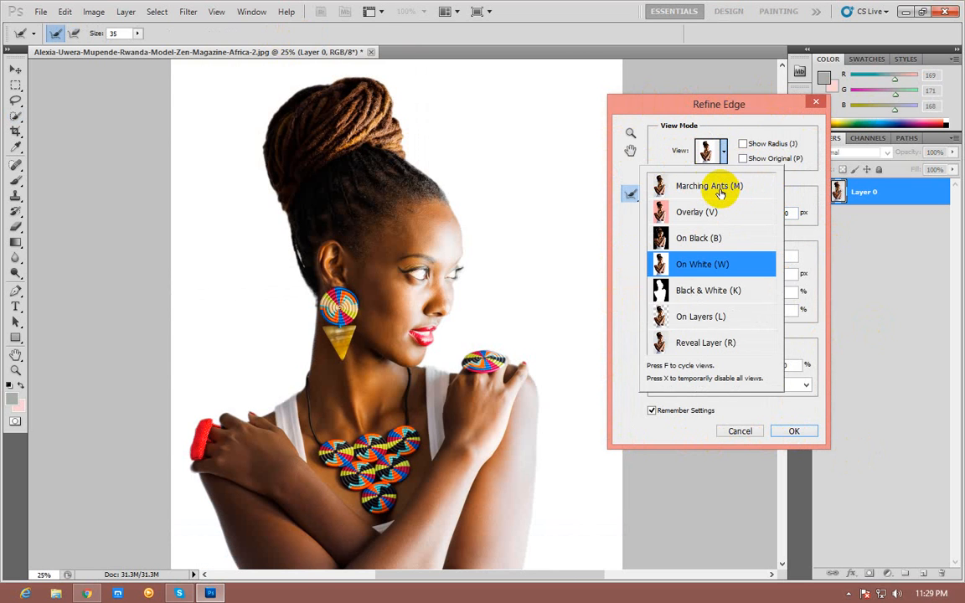
pyautogui.click(719, 191)
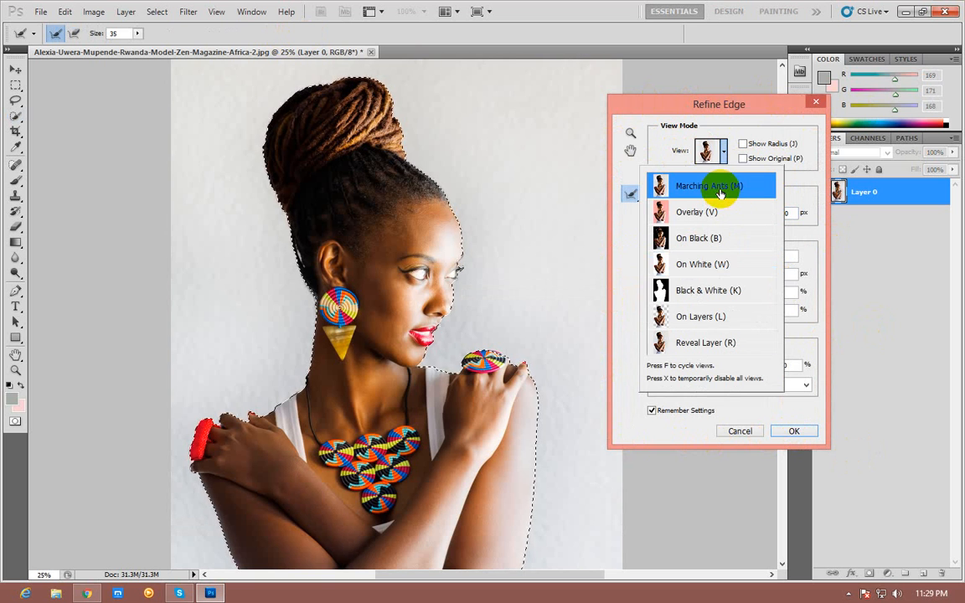
pyautogui.click(720, 192)
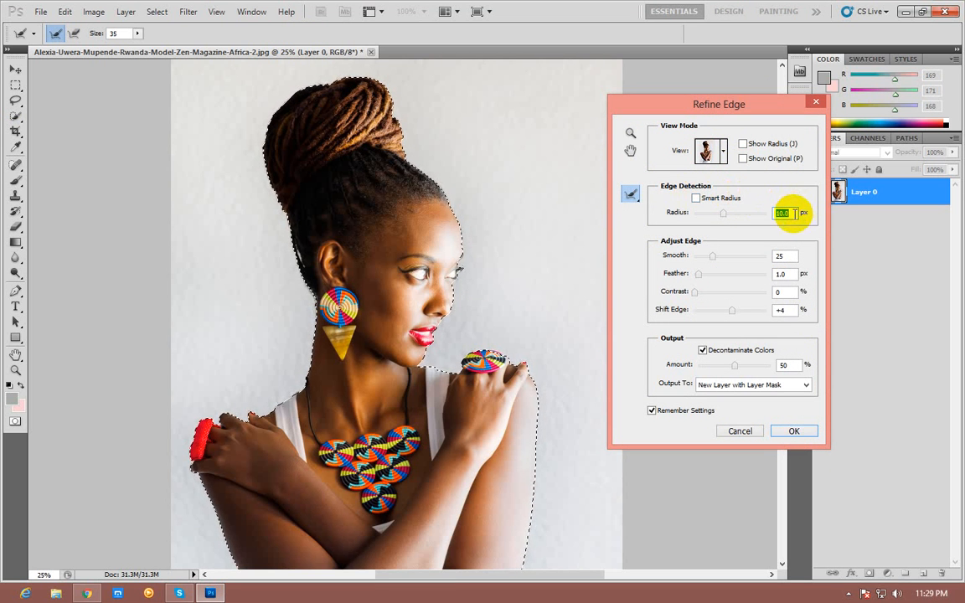
# - Configure Refine Edge with Radius 10.0 px, Smooth 25, Feather 1.0 px, output to New Layer with Layer Mask, and settings remembered
pyautogui.click(780, 256)
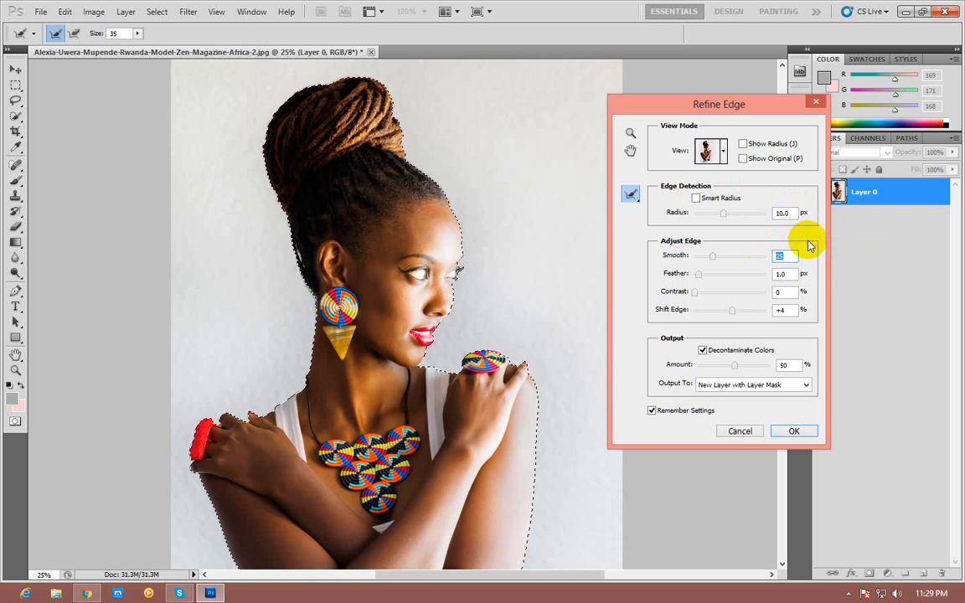
pyautogui.click(770, 212)
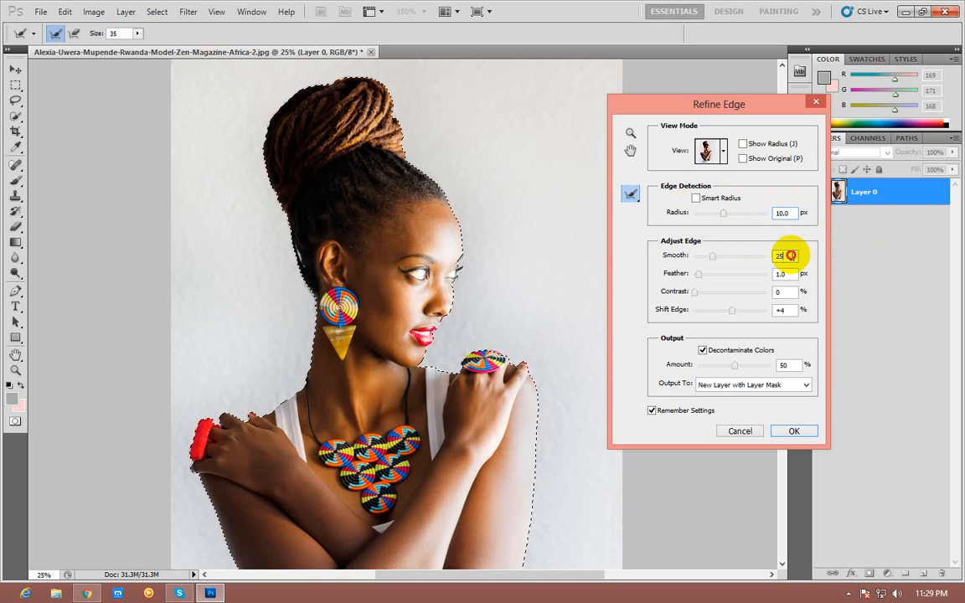
pyautogui.click(790, 255)
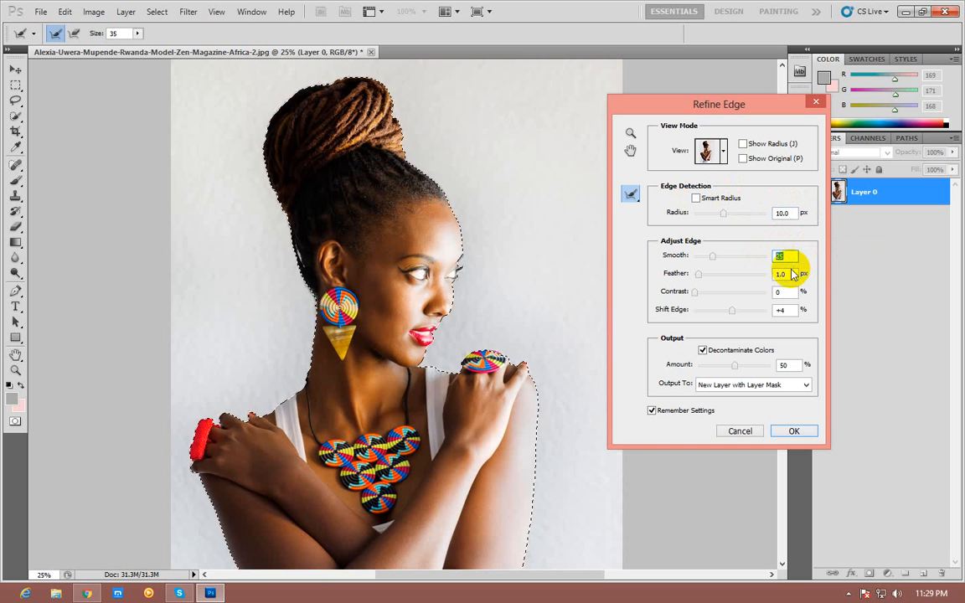
pyautogui.click(782, 274)
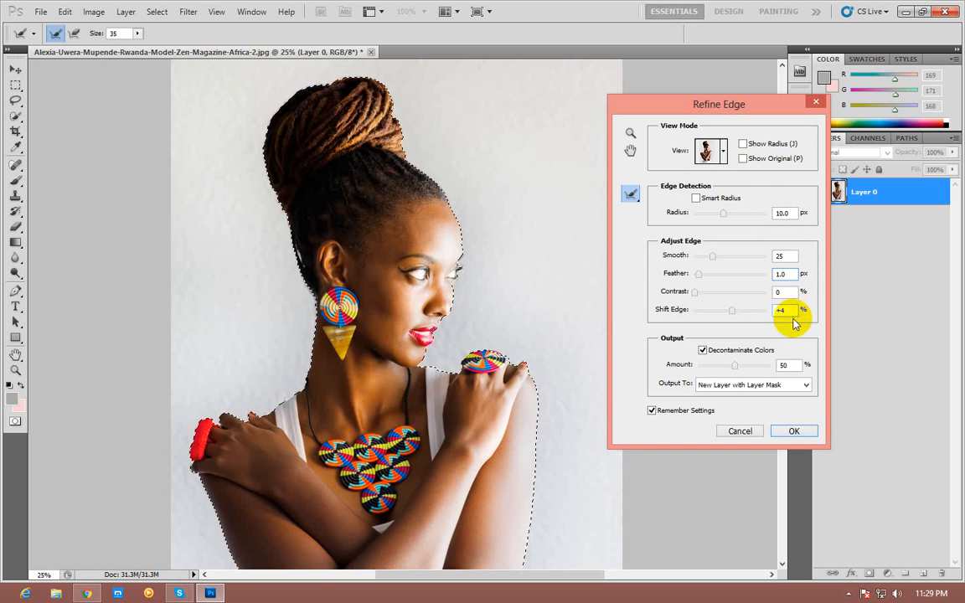
pyautogui.click(789, 386)
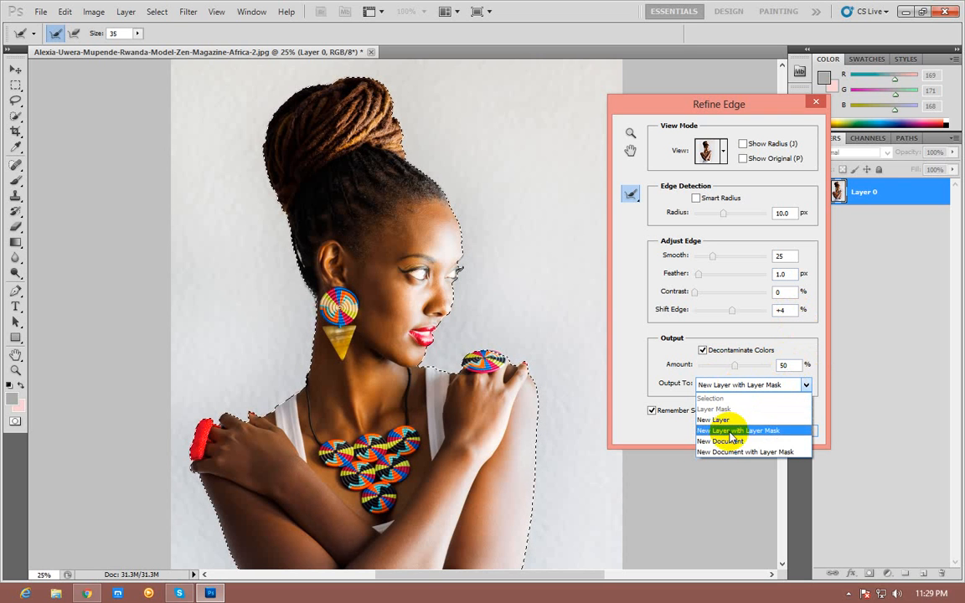
pyautogui.click(784, 435)
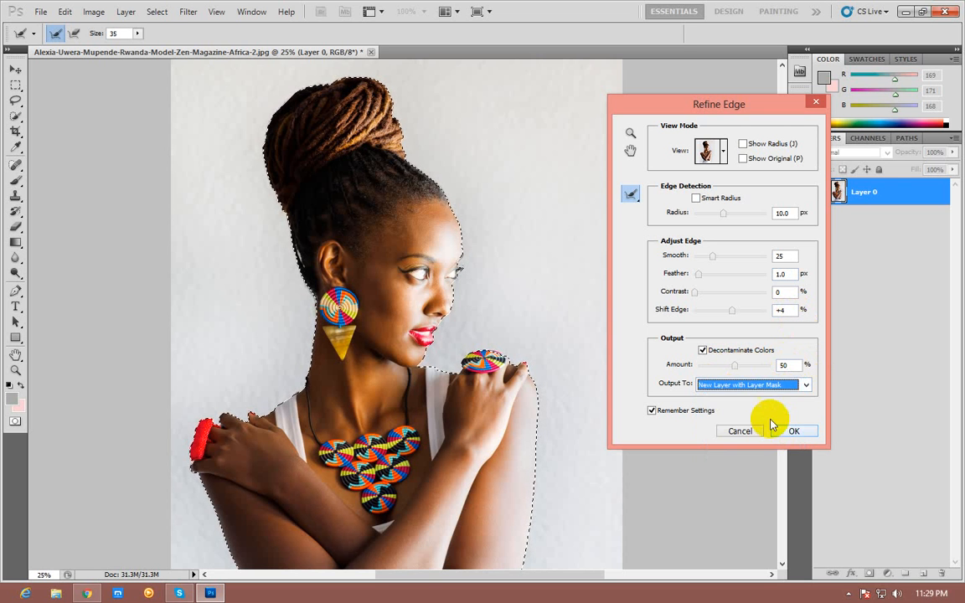
pyautogui.click(653, 411)
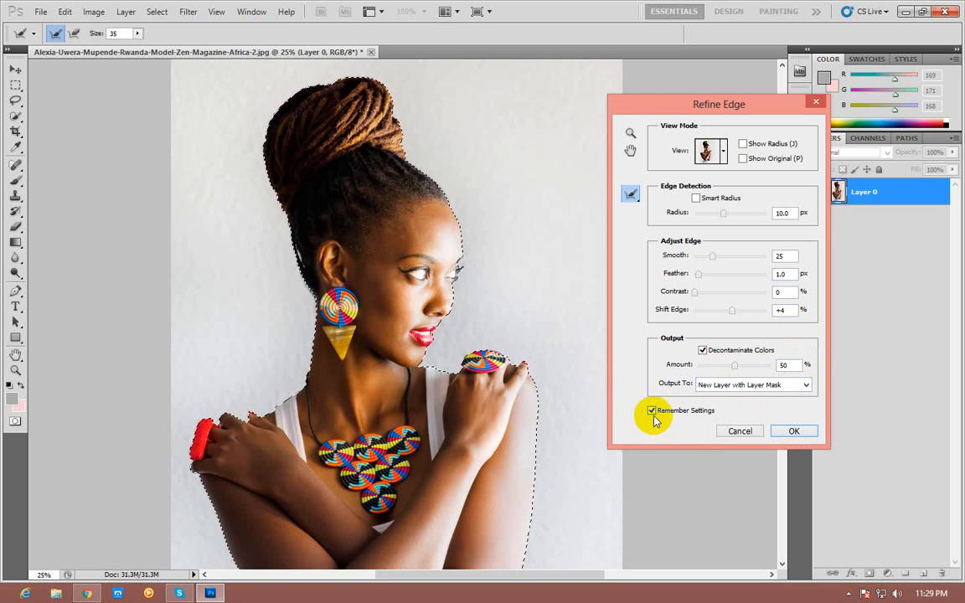
# - Brush with the Refine Radius tool over the far eye's lashes and the edge below the chin
pyautogui.click(632, 198)
pyautogui.moveTo(631, 198); pyautogui.dragTo(675, 191)
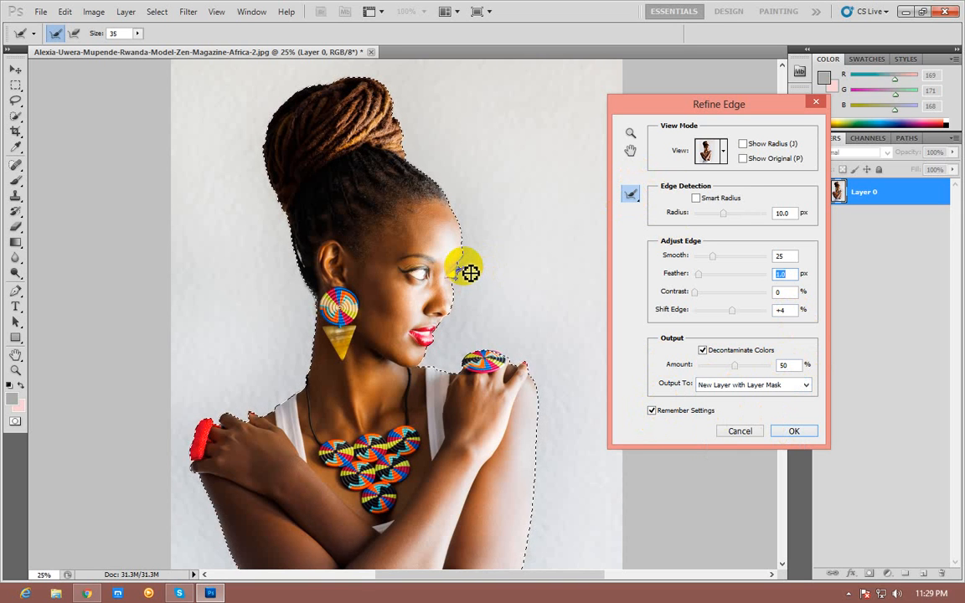
pyautogui.hotkey('ctrl', '+')
pyautogui.hotkey('ctrl', '+')
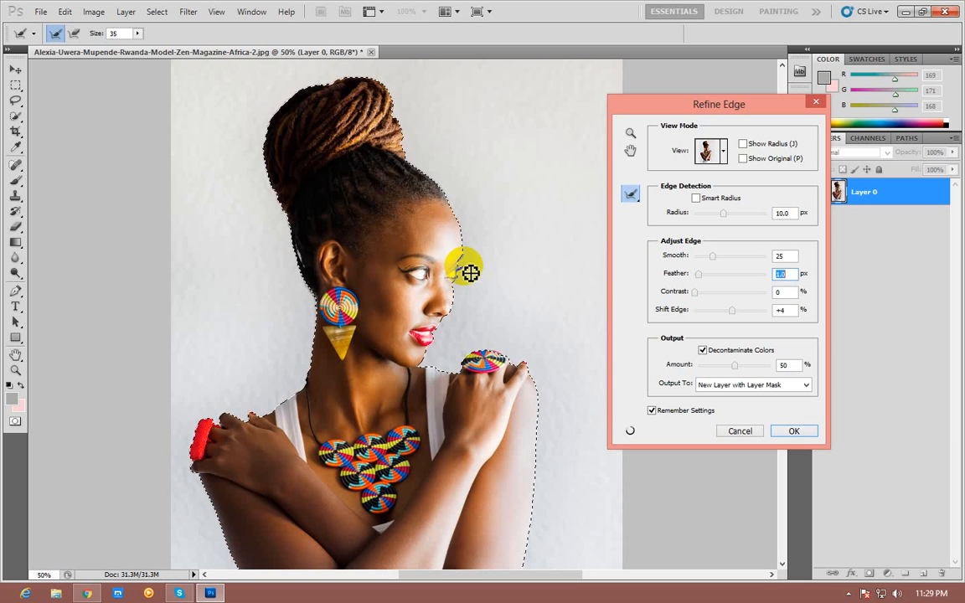
pyautogui.moveTo(436, 238)
pyautogui.mouseDown()
pyautogui.moveTo(369, 215)
pyautogui.moveTo(343, 277)
pyautogui.moveTo(309, 232)
pyautogui.moveTo(359, 258)
pyautogui.mouseUp()
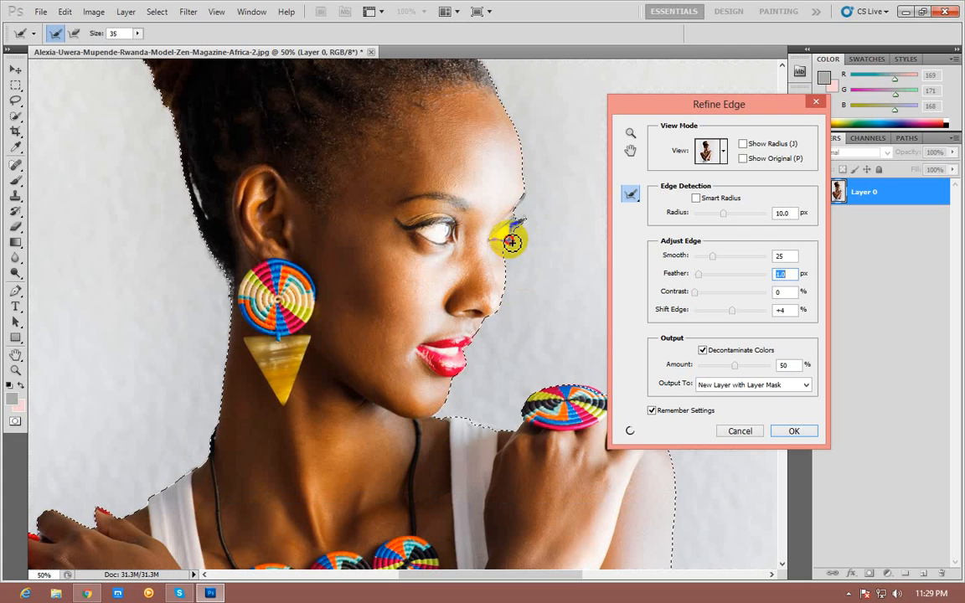
pyautogui.moveTo(495, 232)
pyautogui.mouseDown()
pyautogui.moveTo(519, 212)
pyautogui.moveTo(516, 228)
pyautogui.moveTo(523, 197)
pyautogui.moveTo(512, 199)
pyautogui.mouseUp()
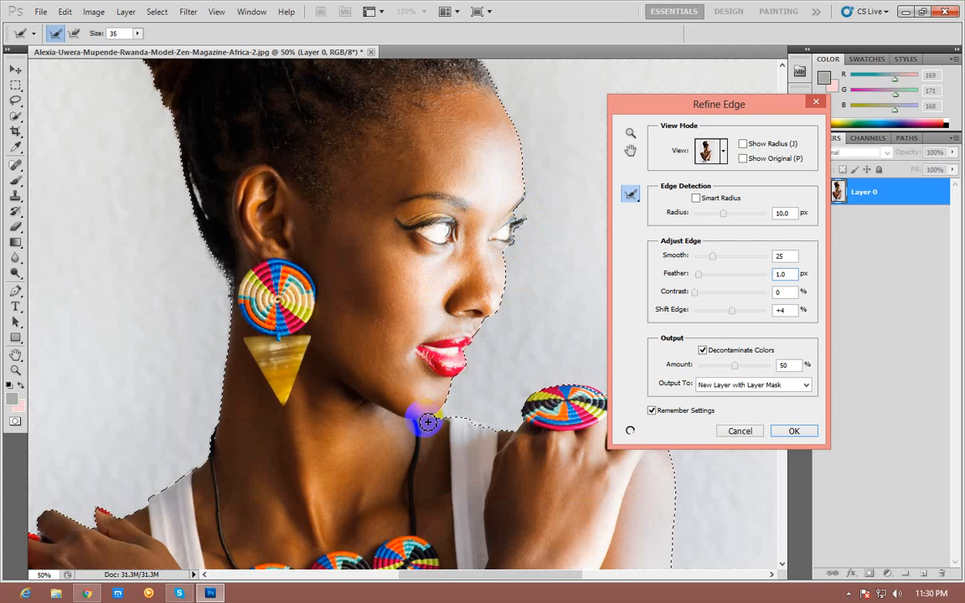
pyautogui.moveTo(428, 421)
pyautogui.mouseDown()
pyautogui.moveTo(491, 487)
pyautogui.moveTo(483, 463)
pyautogui.mouseUp()
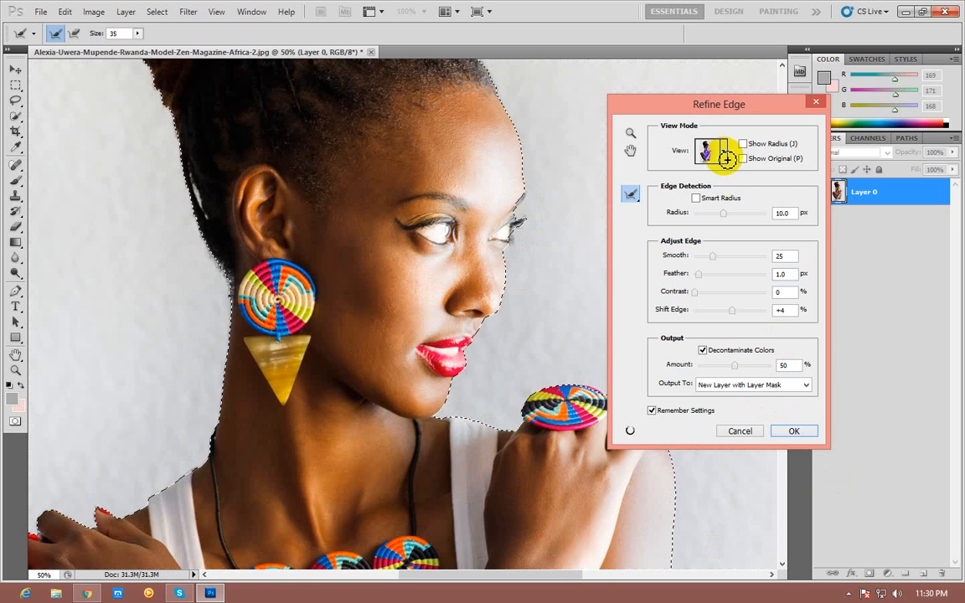
# - Preview the refined cutout on white and apply Refine Edge to output it as a new masked layer
pyautogui.hotkey('ctrl', '-')
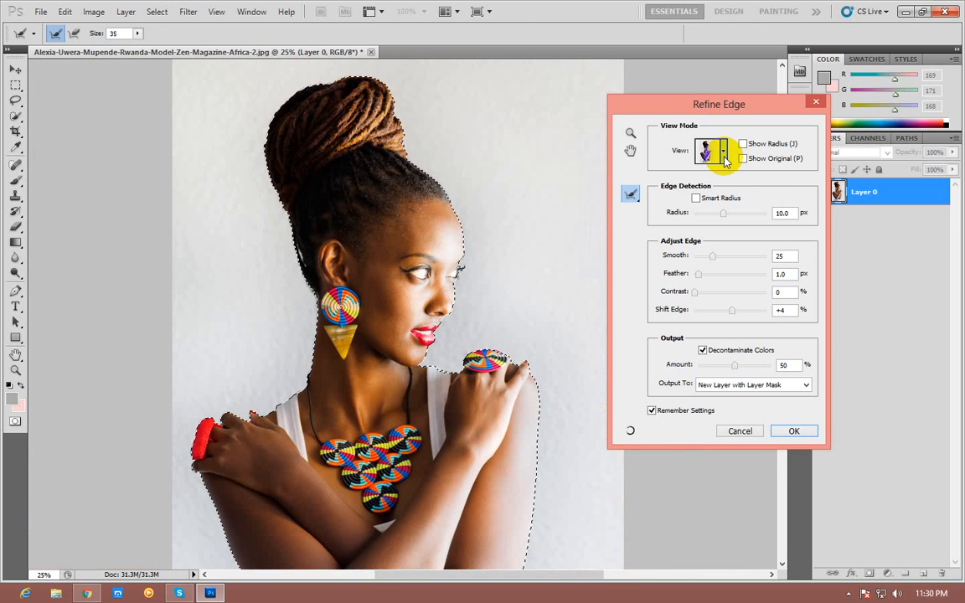
pyautogui.click(724, 152)
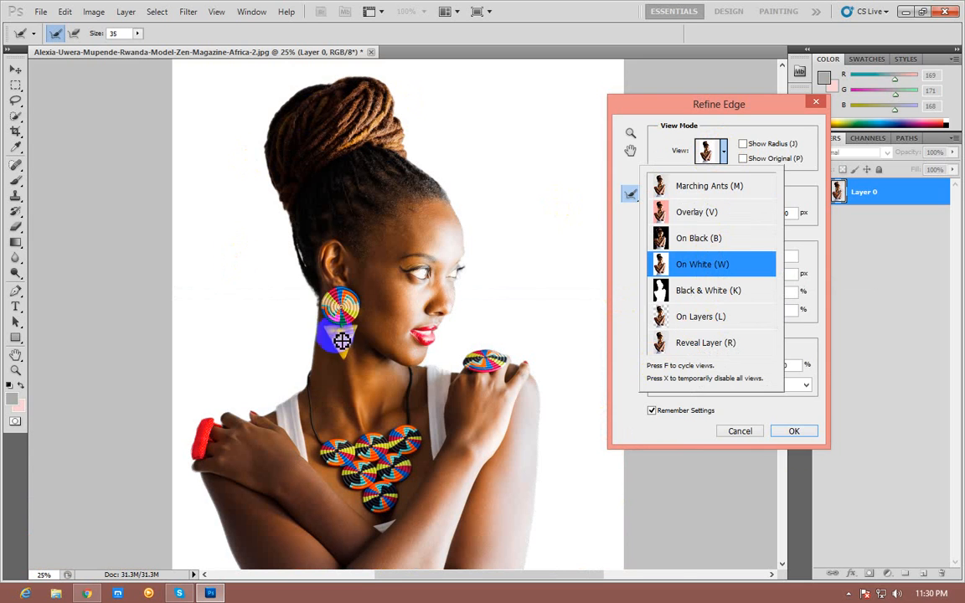
pyautogui.click(794, 431)
pyautogui.click(794, 431)
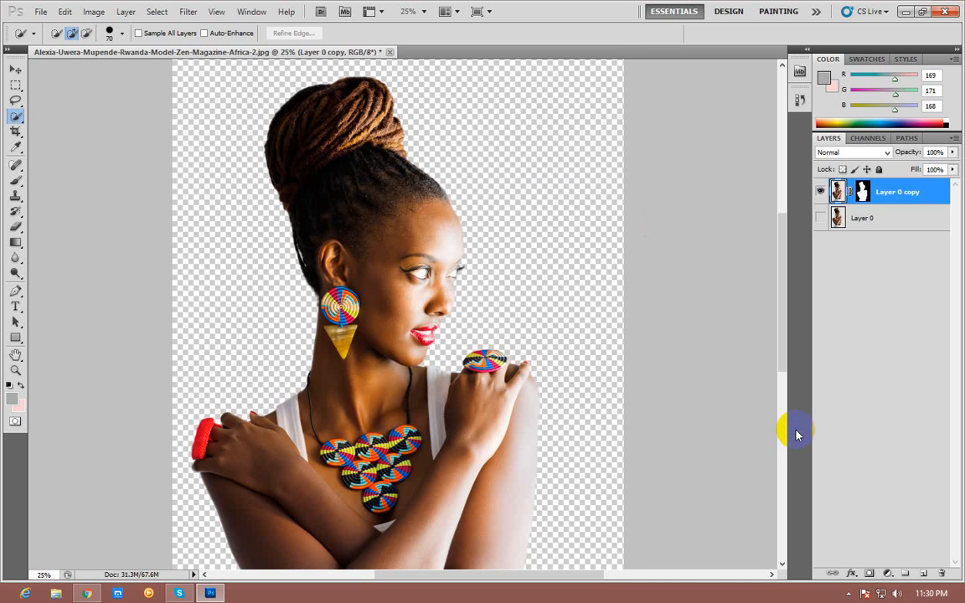
# - Add an empty layer directly above the hidden Layer 0, beneath the masked cutout
pyautogui.hotkey('ctrl', '-')
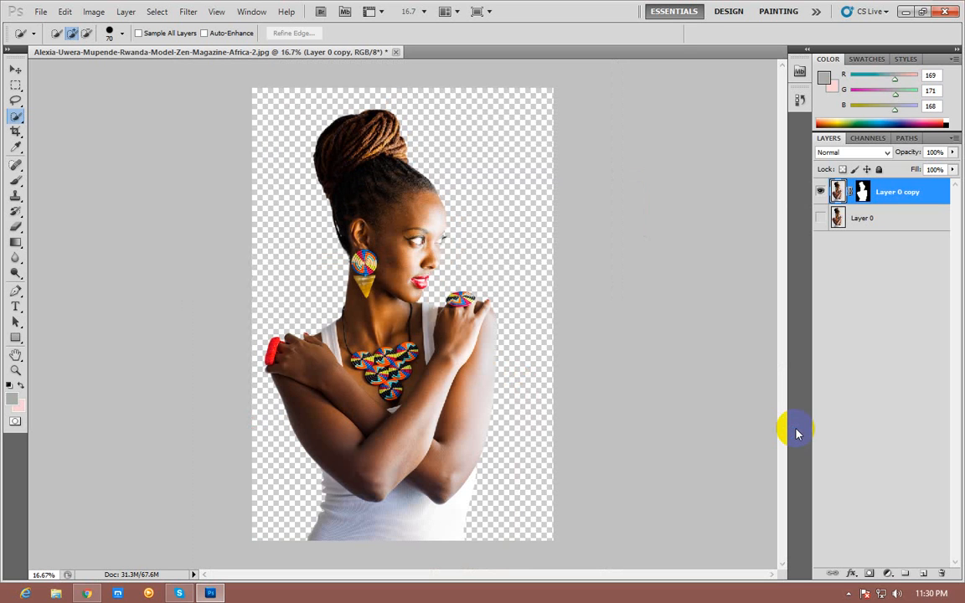
pyautogui.click(898, 219)
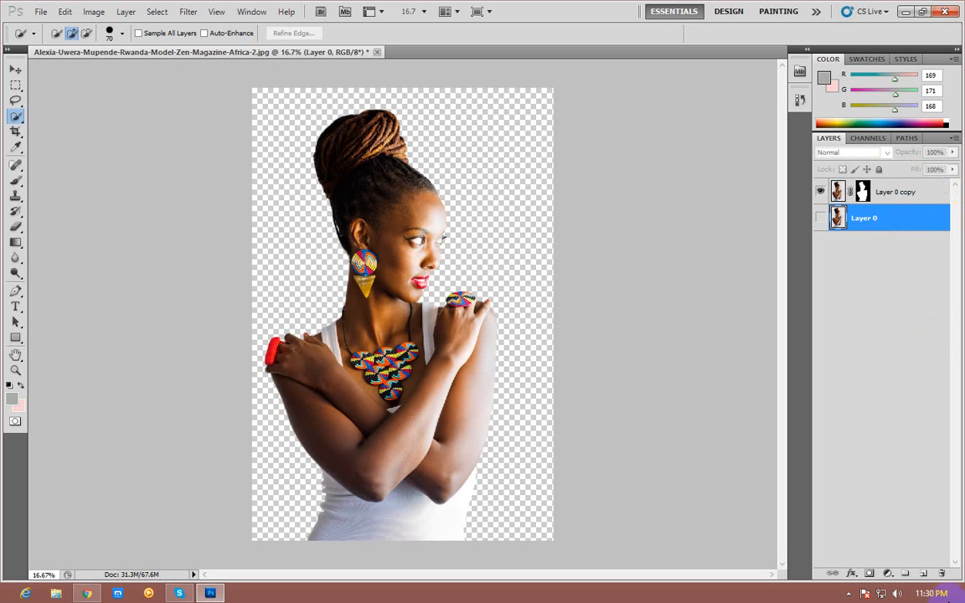
pyautogui.click(925, 574)
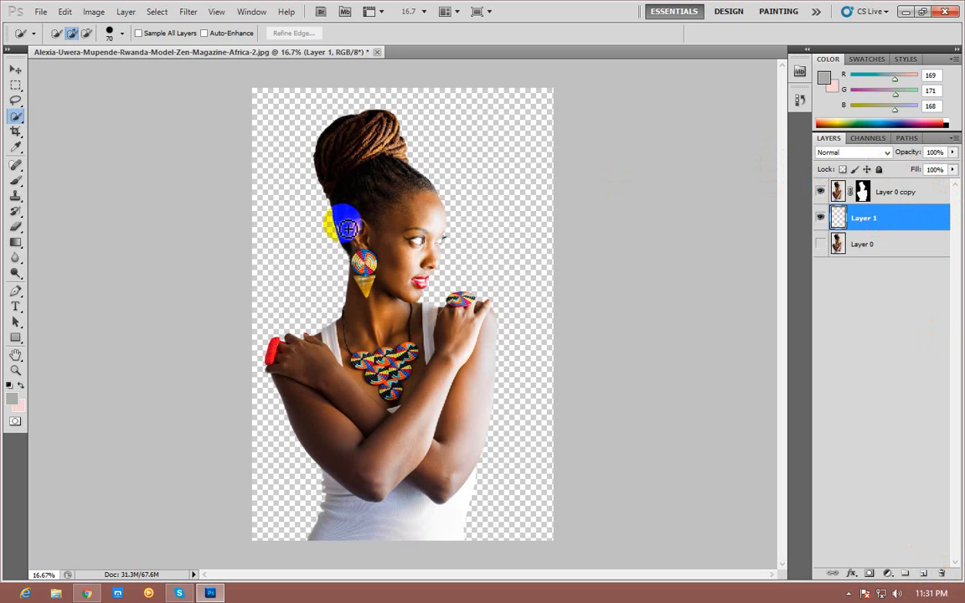
# - Set the background colour to pale cream (#f4eac0) and fill the empty layer behind the woman with it
pyautogui.click(17, 406)
pyautogui.moveTo(309, 169); pyautogui.dragTo(333, 159)
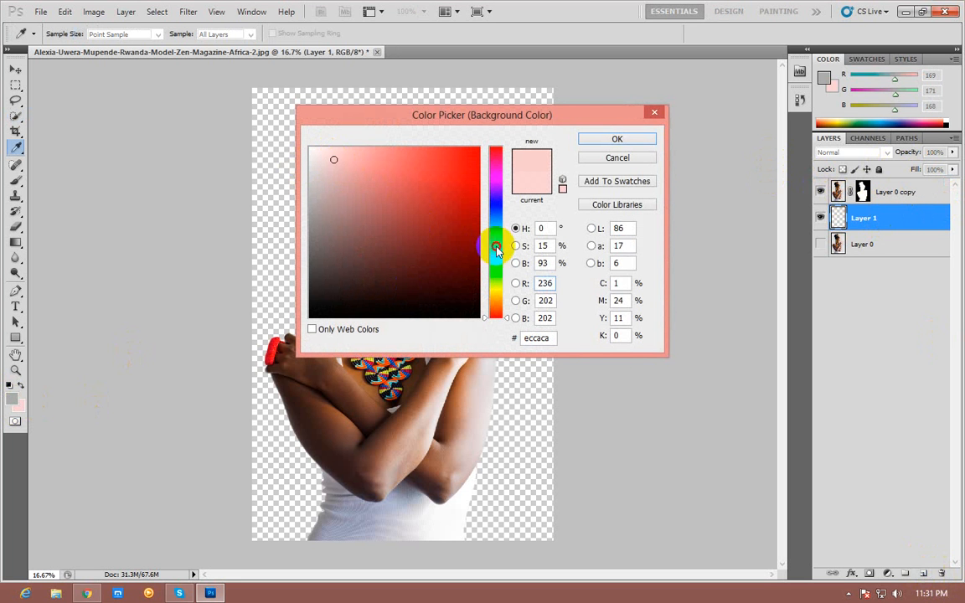
pyautogui.click(494, 268)
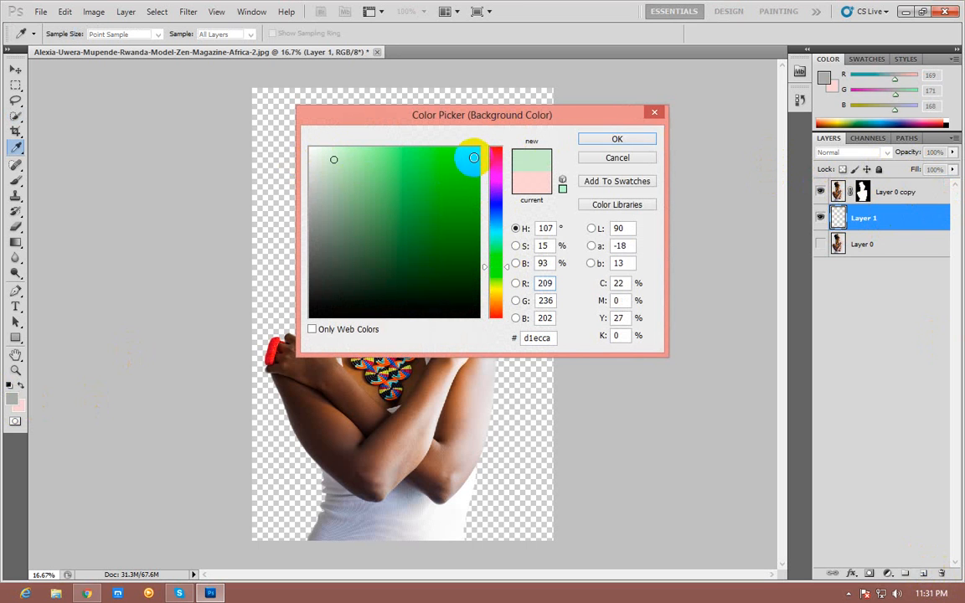
pyautogui.moveTo(451, 161); pyautogui.dragTo(329, 156)
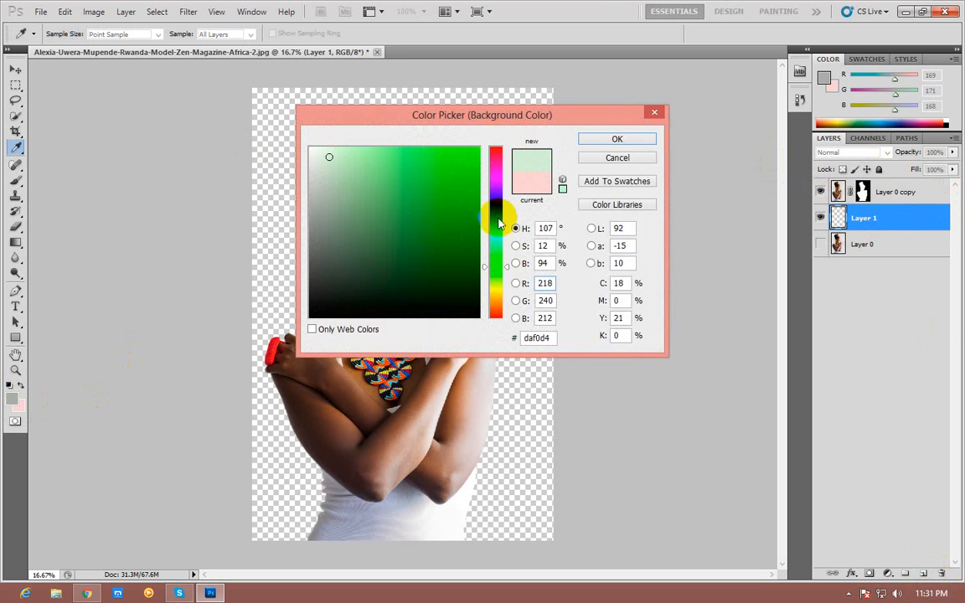
pyautogui.moveTo(493, 268); pyautogui.dragTo(502, 295)
pyautogui.click(345, 155)
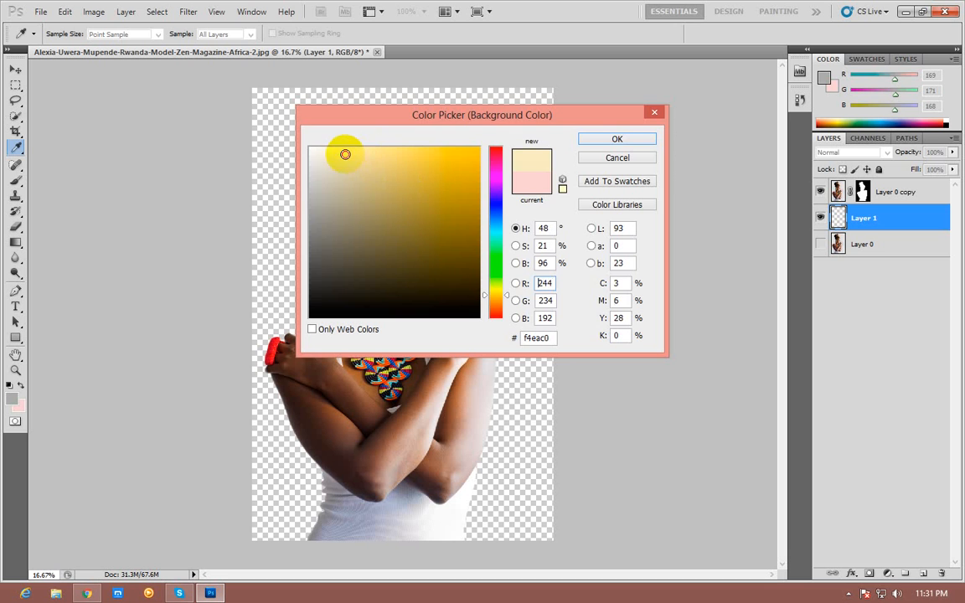
pyautogui.click(625, 138)
pyautogui.press('w')
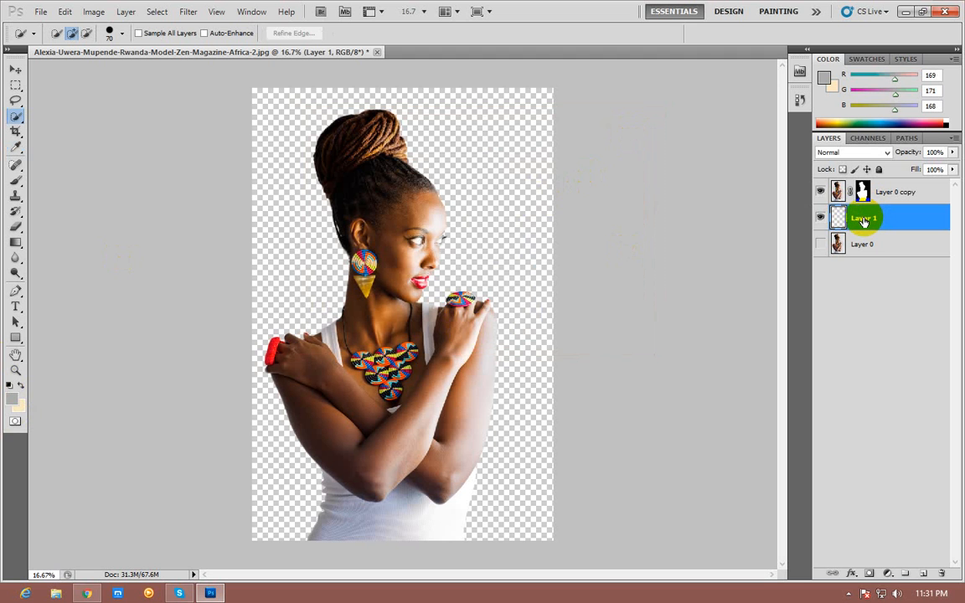
pyautogui.hotkey('ctrl', 'BackSpace')
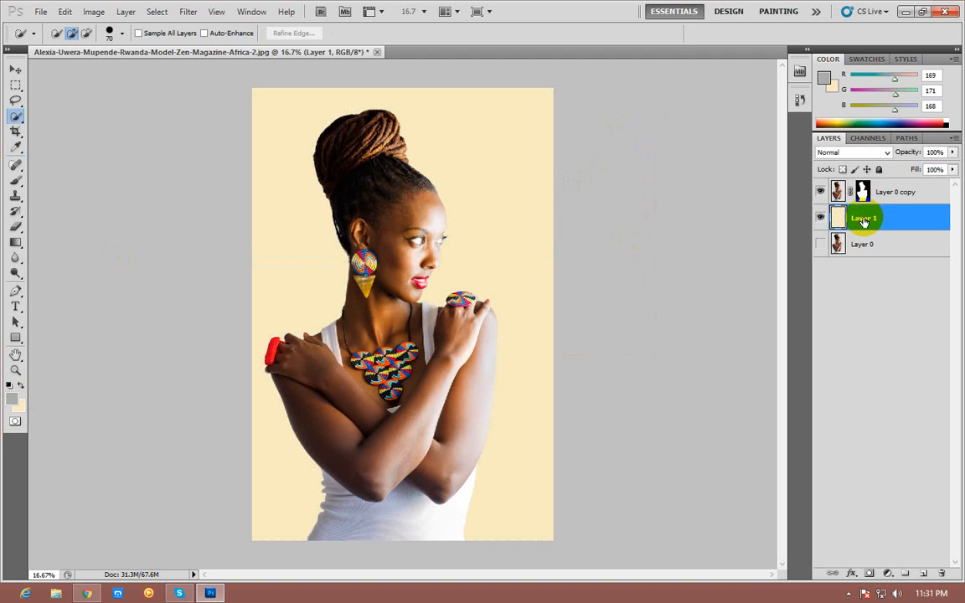
# - Set the background colour to pale pink (#fdd7e4) and refill the layer behind the woman with it
pyautogui.click(16, 410)
pyautogui.click(499, 177)
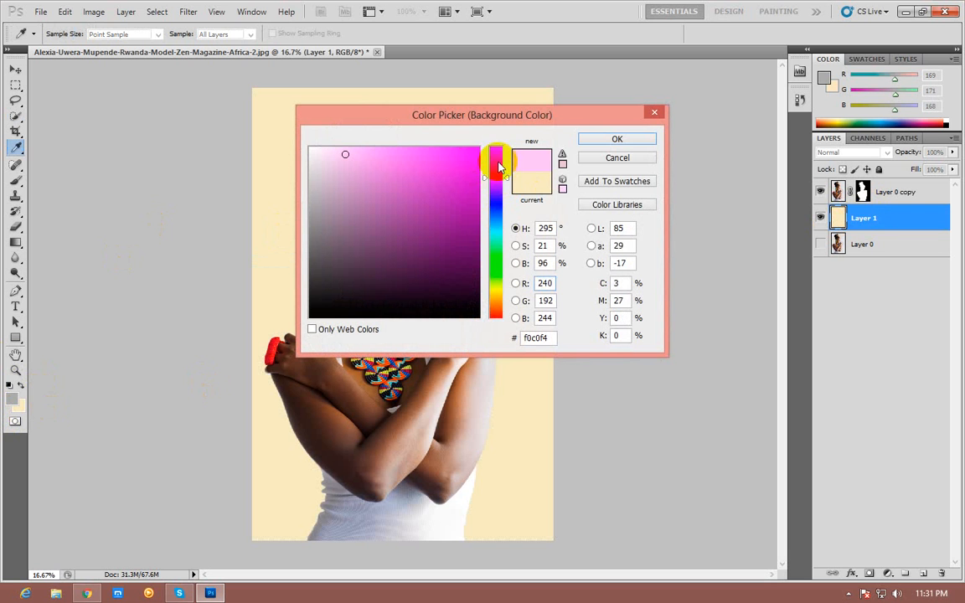
pyautogui.moveTo(498, 165); pyautogui.dragTo(498, 158)
pyautogui.moveTo(344, 149); pyautogui.dragTo(334, 147)
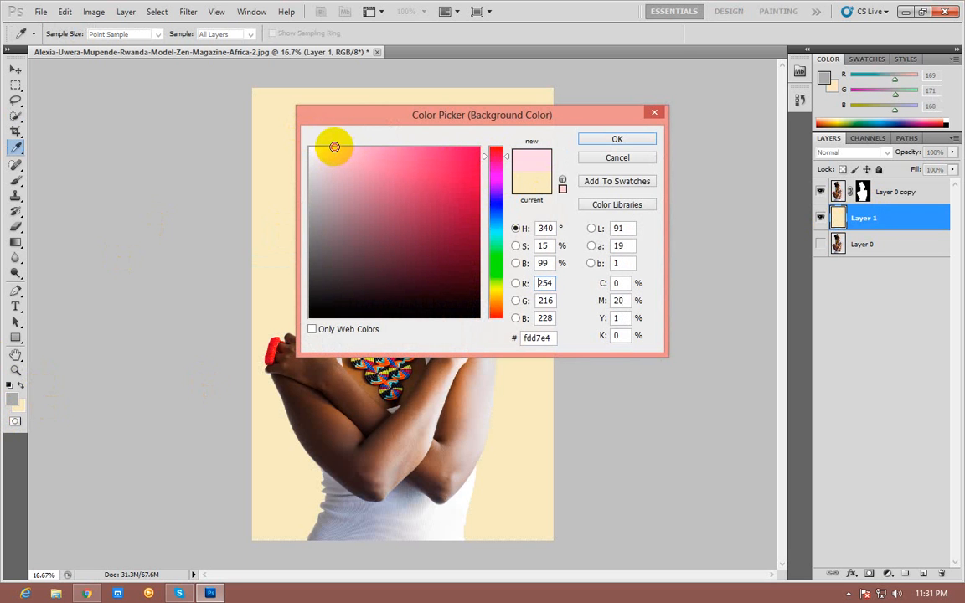
pyautogui.click(594, 141)
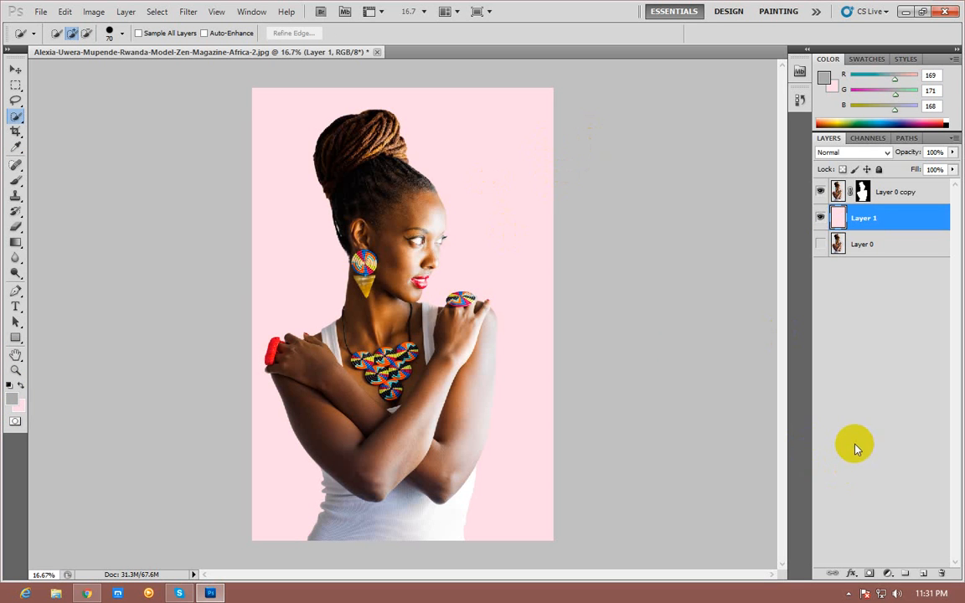
# - Add a Hue/Saturation adjustment layer directly above the pink background layer and set its hue to +67
pyautogui.click(887, 574)
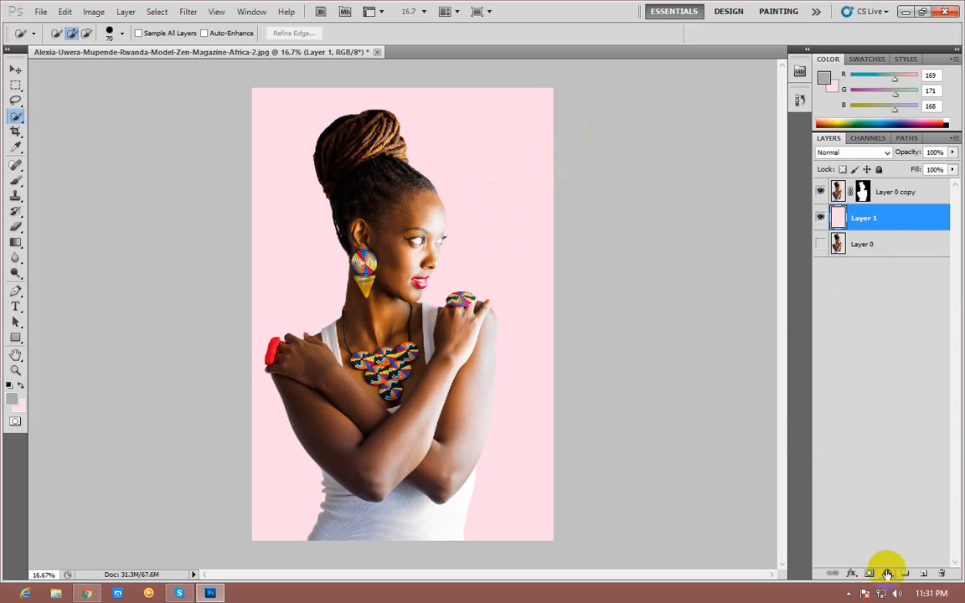
pyautogui.click(886, 573)
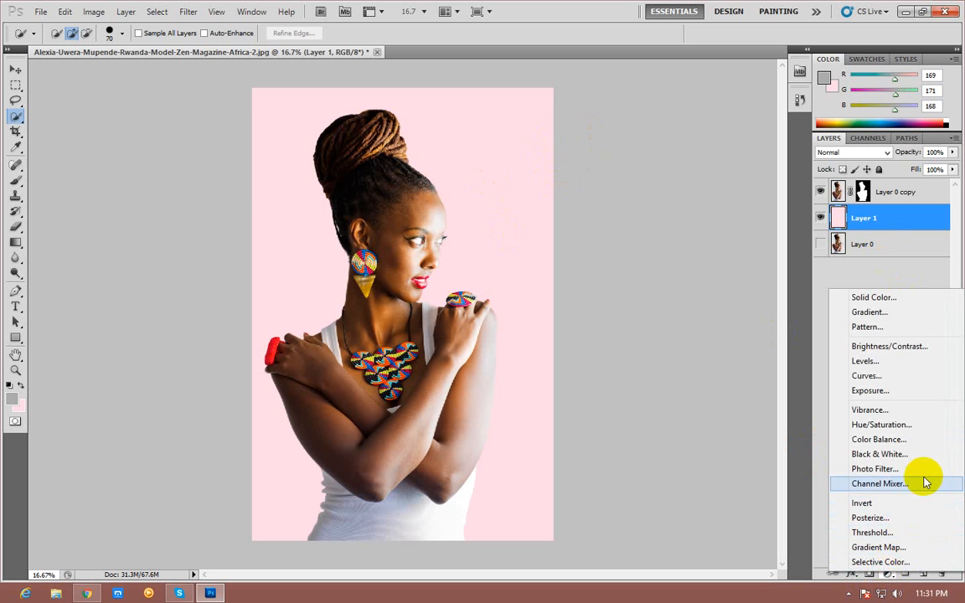
pyautogui.click(911, 431)
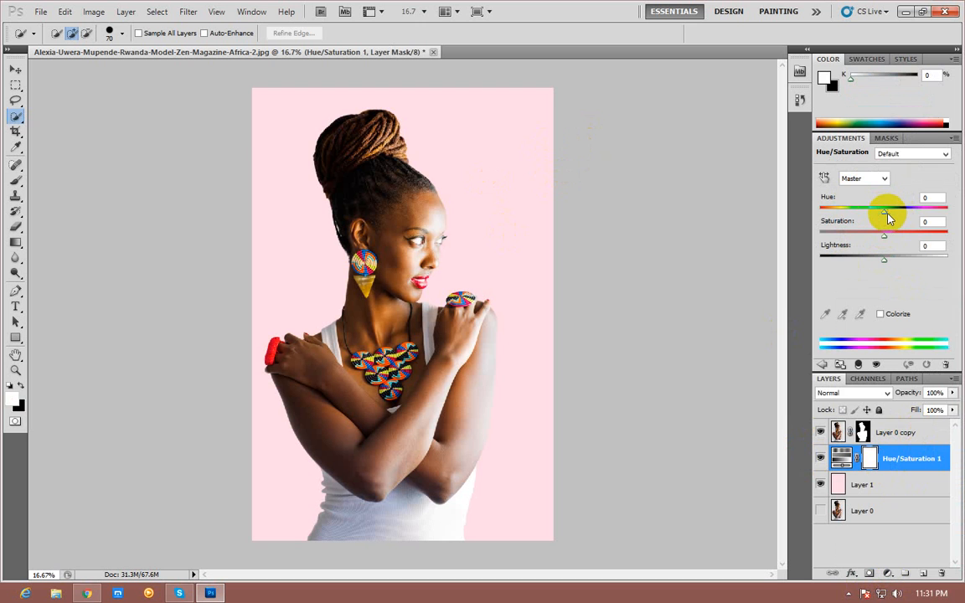
pyautogui.moveTo(884, 211); pyautogui.dragTo(914, 211)
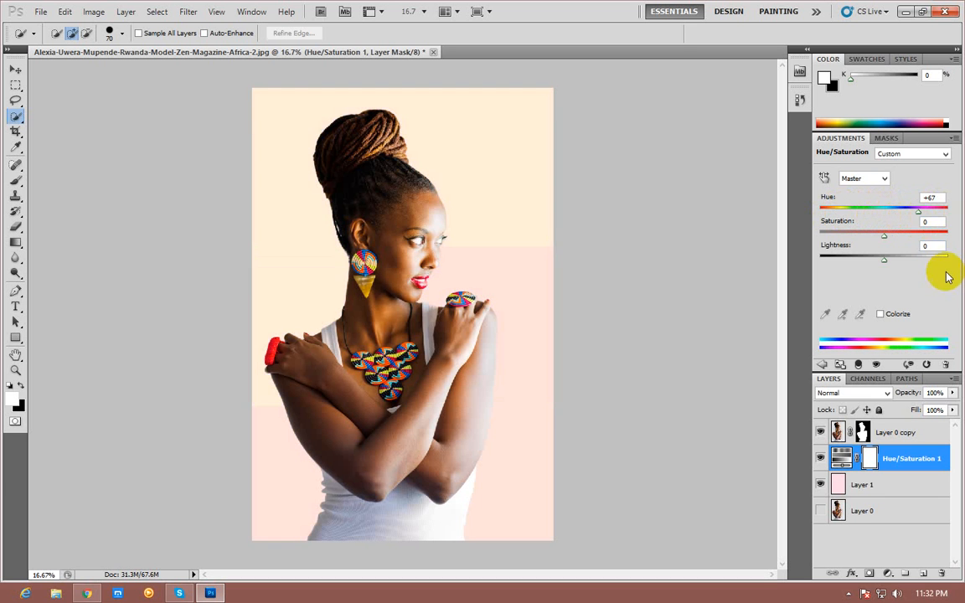
# - Start saving a copy to the Desktop in JPEG format, declining to overwrite the existing original photo
pyautogui.click(40, 12)
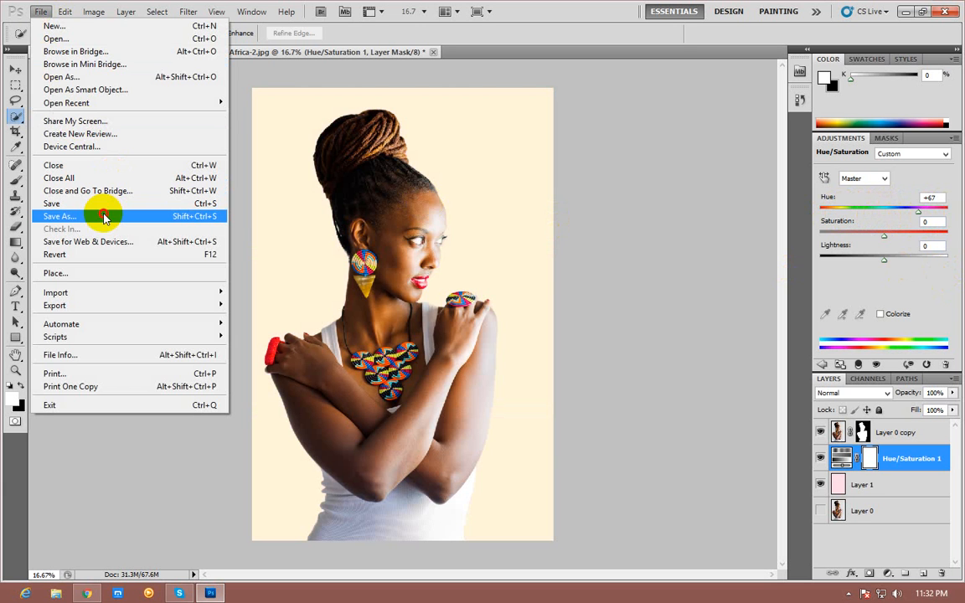
pyautogui.click(105, 217)
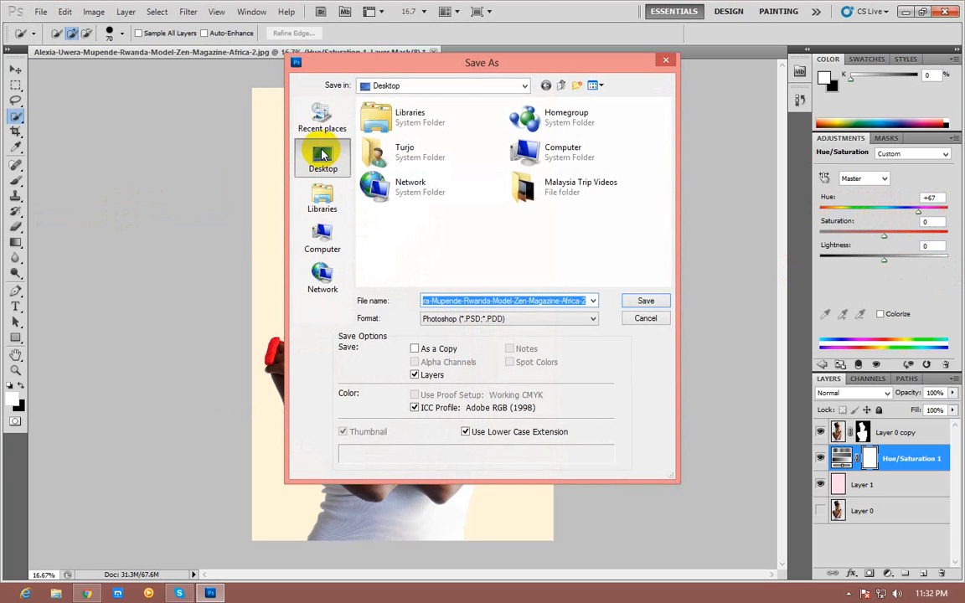
pyautogui.click(585, 318)
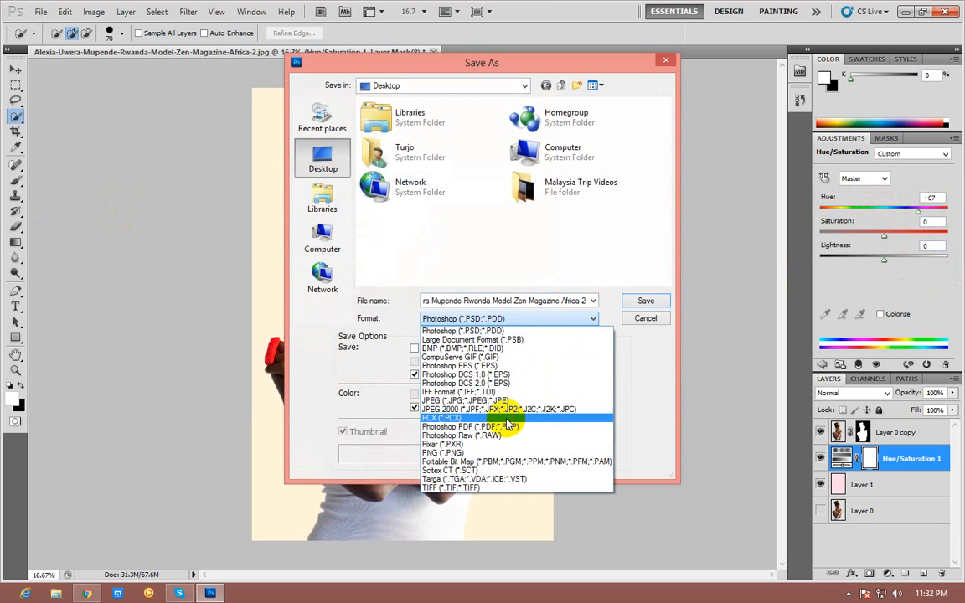
pyautogui.click(509, 401)
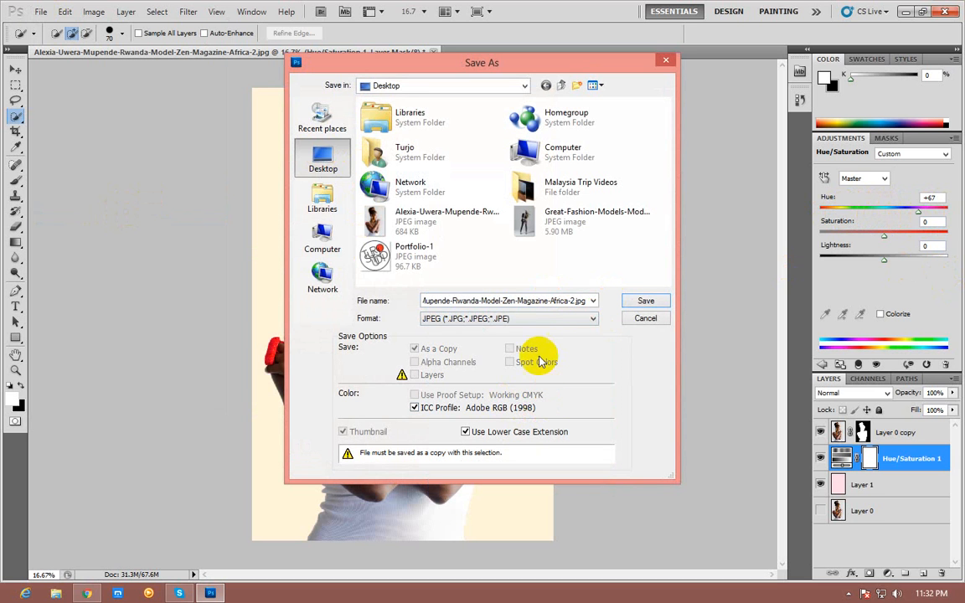
pyautogui.click(645, 300)
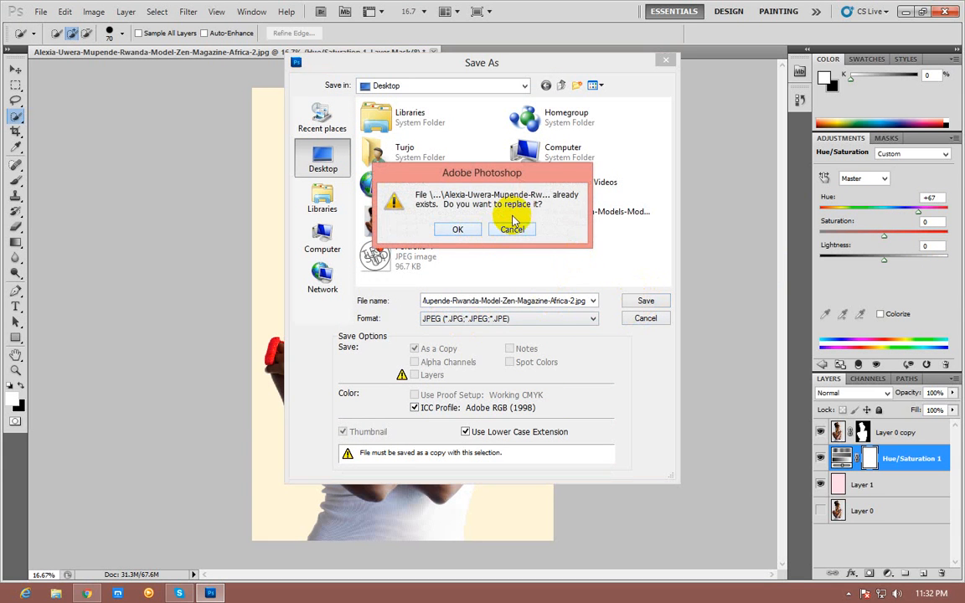
pyautogui.click(502, 230)
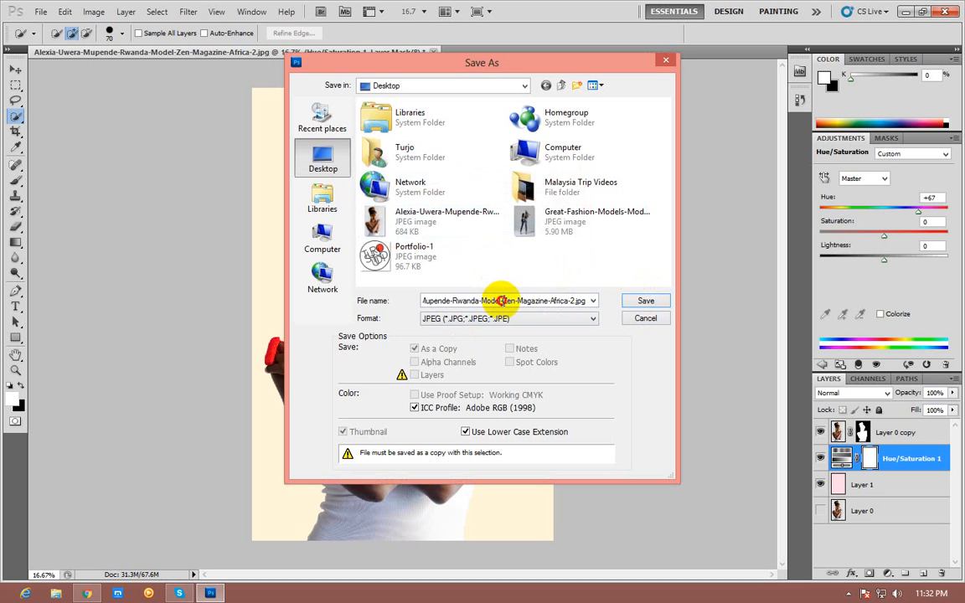
# - Insert "a" before "Magazine" in the file name and save the JPEG at quality 12 (Maximum), Progressive, with 5 scans
pyautogui.click(501, 300)
pyautogui.click(516, 300)
pyautogui.write('a')
pyautogui.click(641, 299)
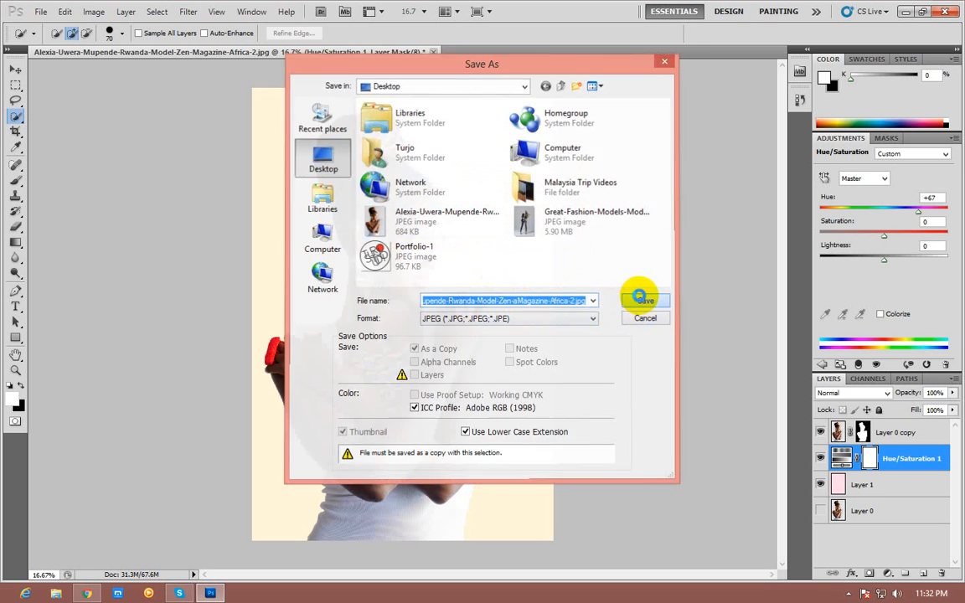
pyautogui.press('h')
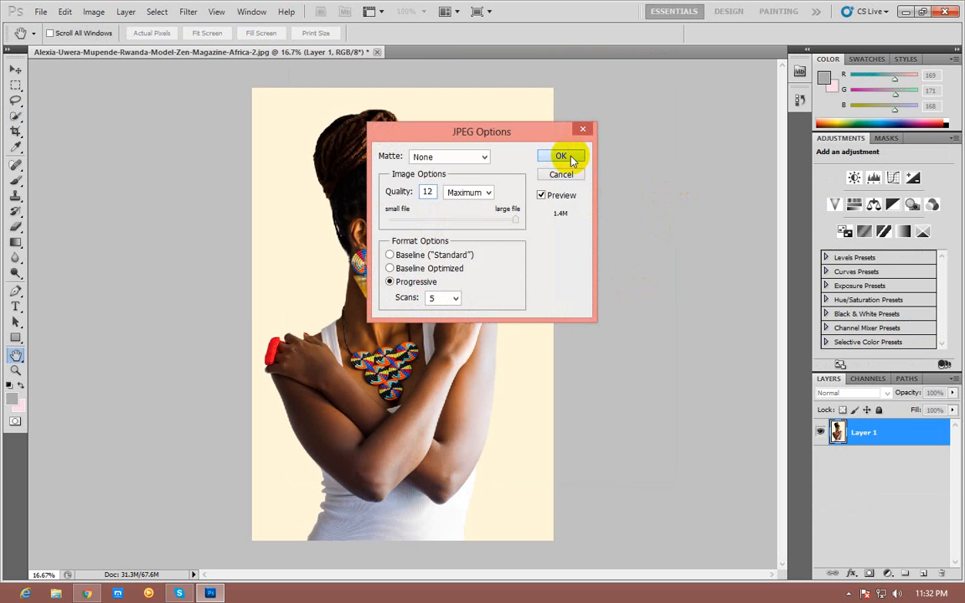
pyautogui.click(567, 155)
pyautogui.press('w')
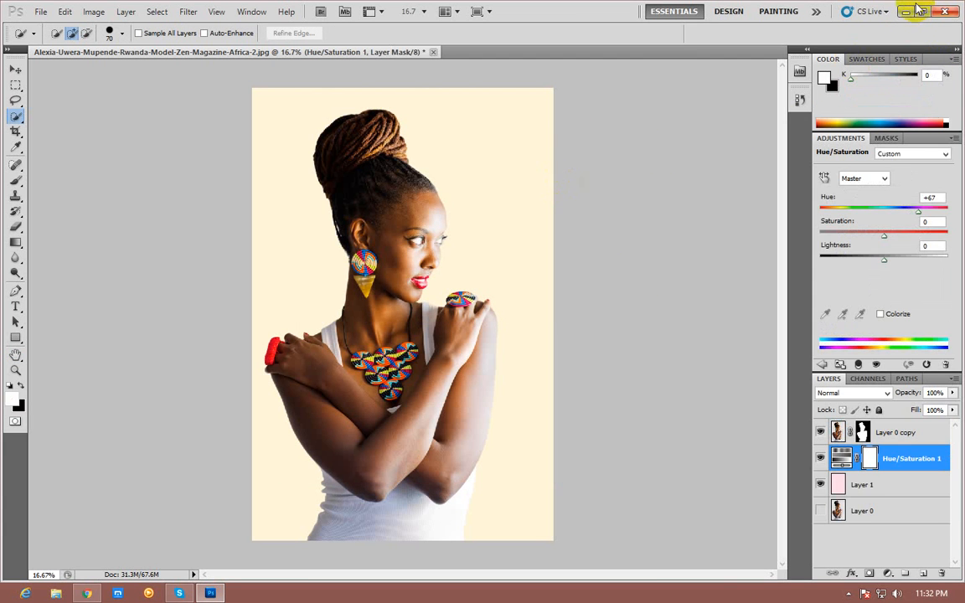
# - Compare the original photo with the saved JPEG from the desktop in Windows Photo Viewer, then return to Photoshop
pyautogui.click(906, 12)
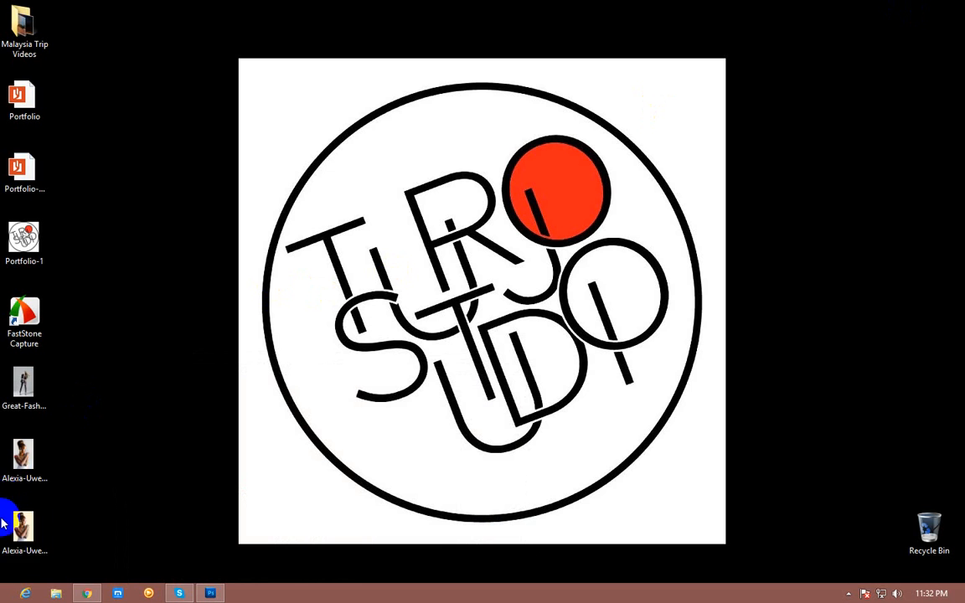
pyautogui.click(29, 453)
pyautogui.moveTo(29, 453); pyautogui.dragTo(427, 312)
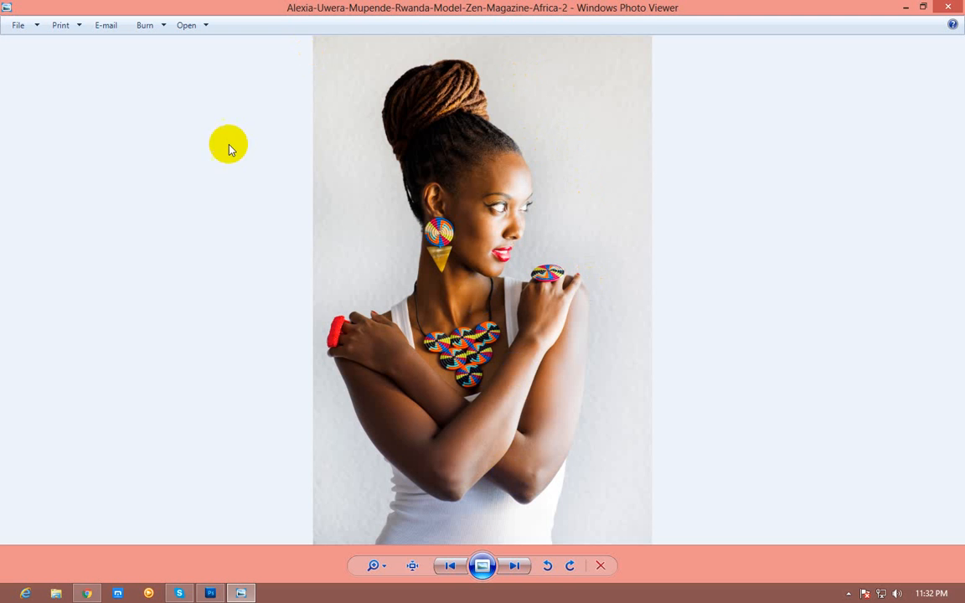
pyautogui.click(520, 567)
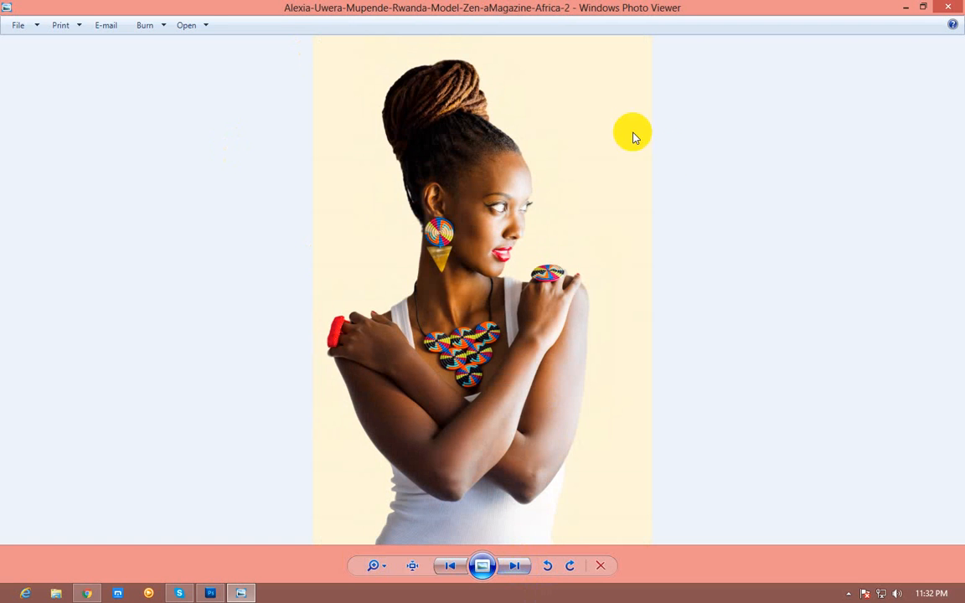
pyautogui.click(946, 7)
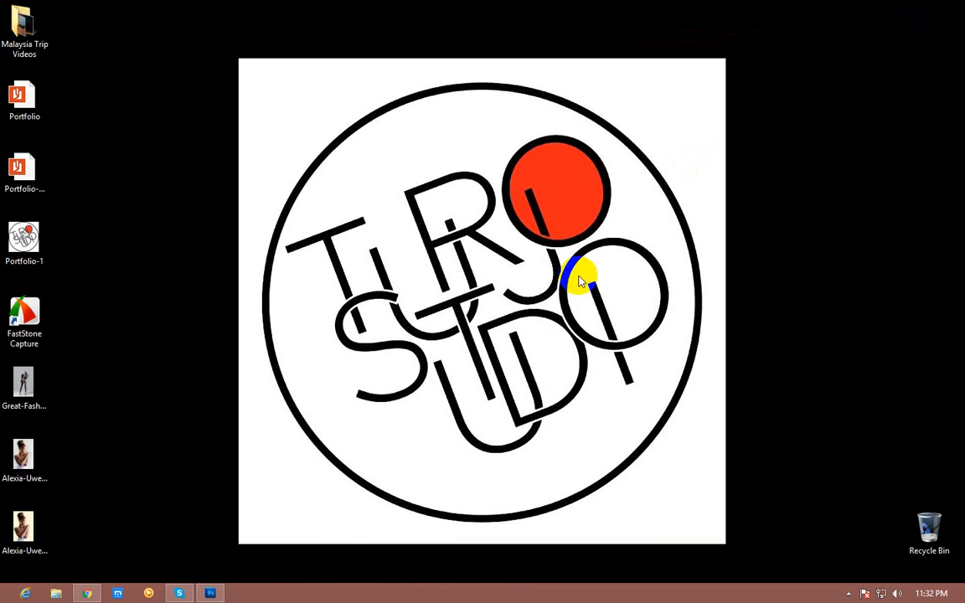
pyautogui.click(210, 592)
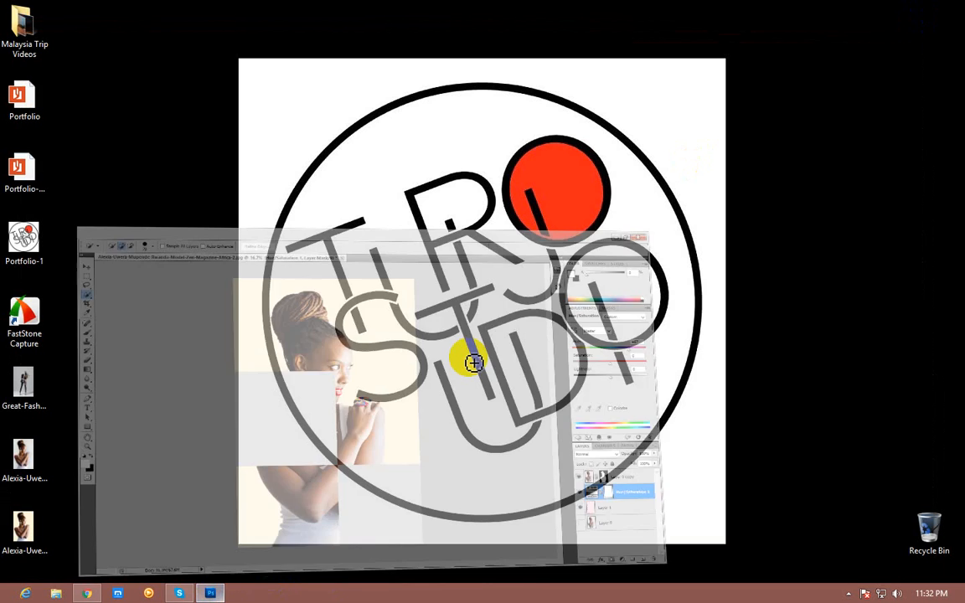